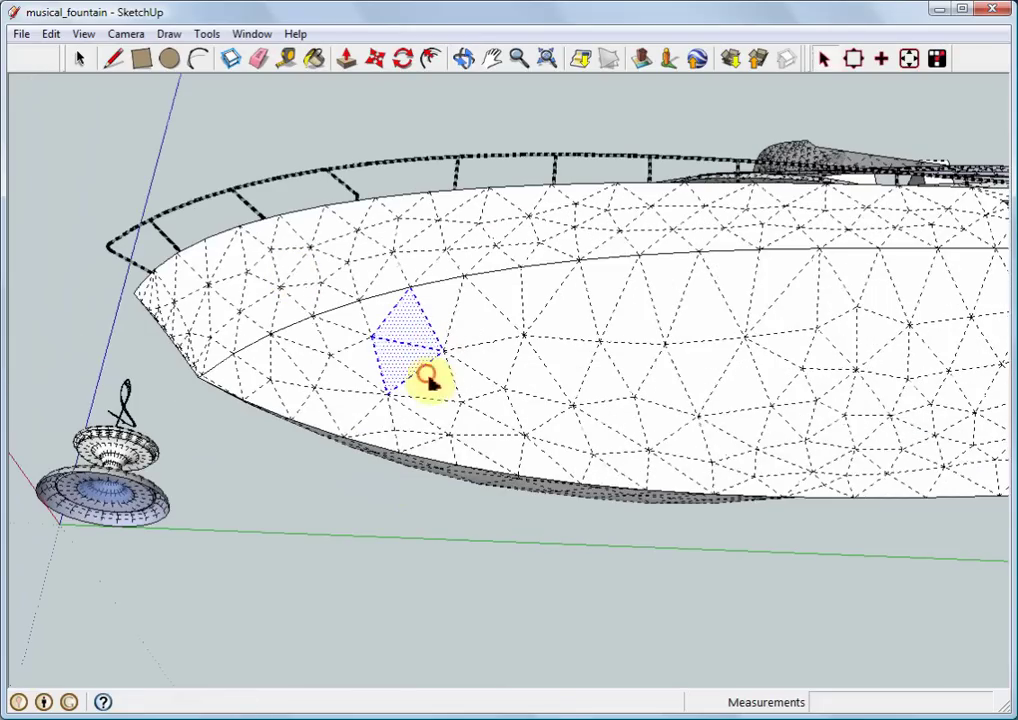
Select two vertical strips of hull faces and the hull area between them.
ctrl+click(427, 412)
ctrl+click(436, 451)
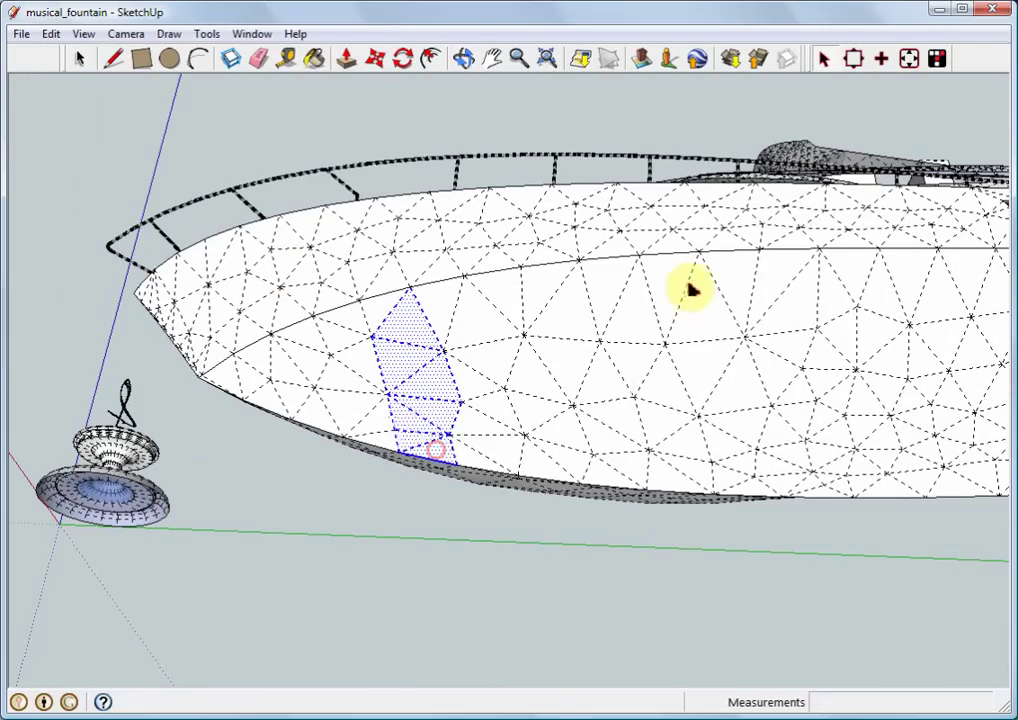
ctrl+click(700, 305)
ctrl+click(718, 390)
ctrl+click(723, 450)
ctrl+click(720, 486)
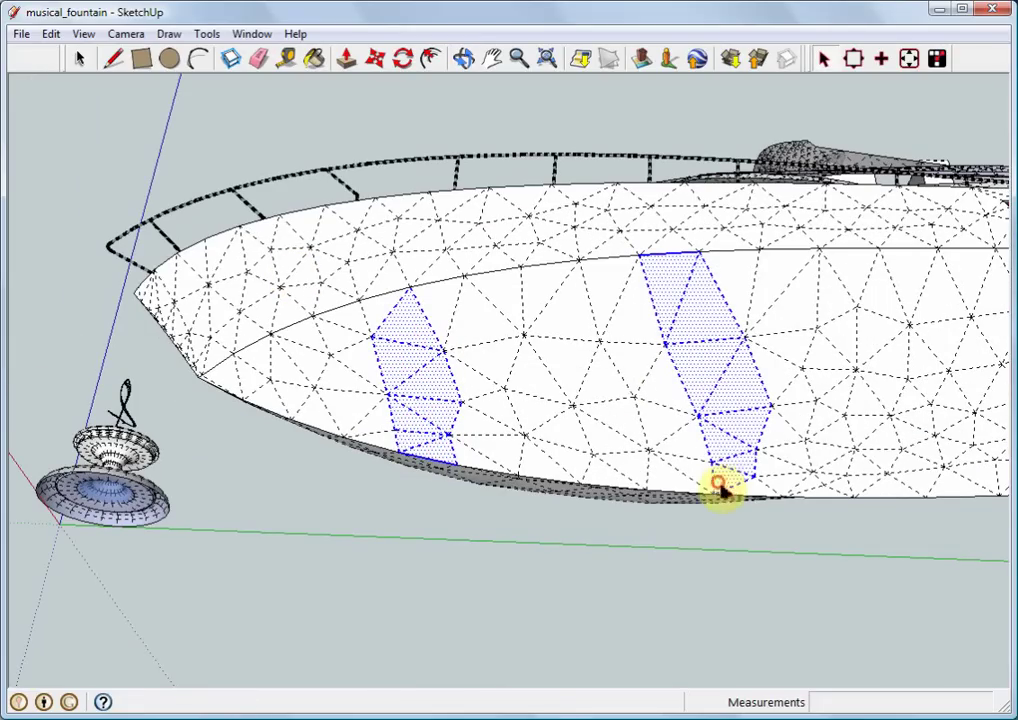
ctrl+click(627, 397)
Orbit toward the stern and select a strip of faces plus the stern region.
mouse_move(627, 397)
middle_down()
mouse_move(538, 425)
mouse_move(620, 410)
middle_up()
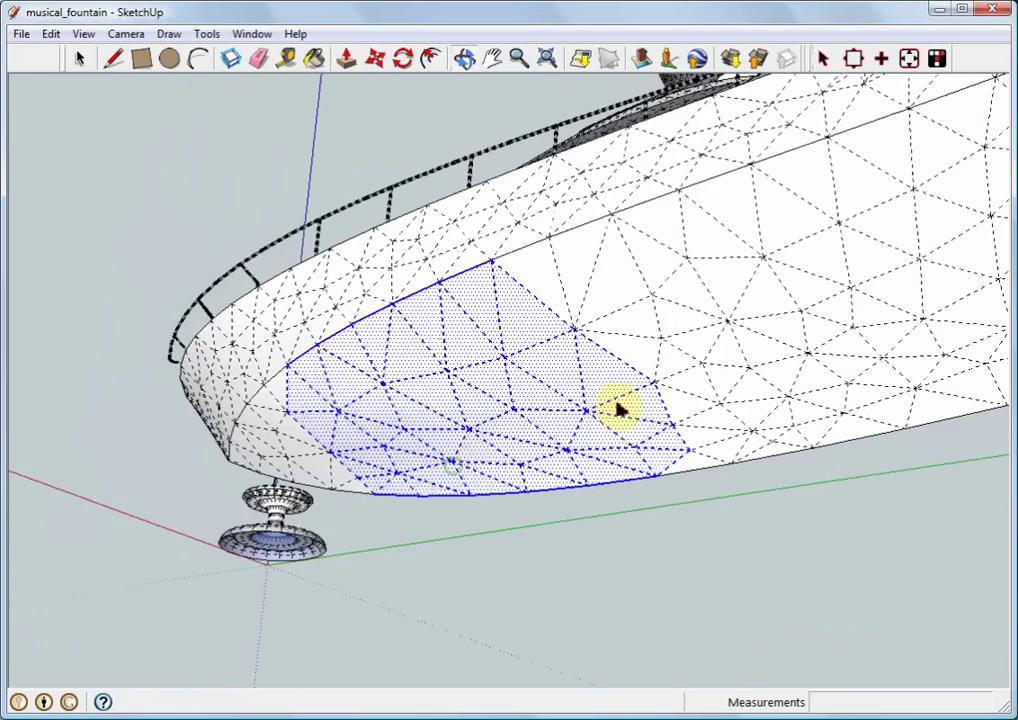
middle_drag(629, 284, 693, 250)
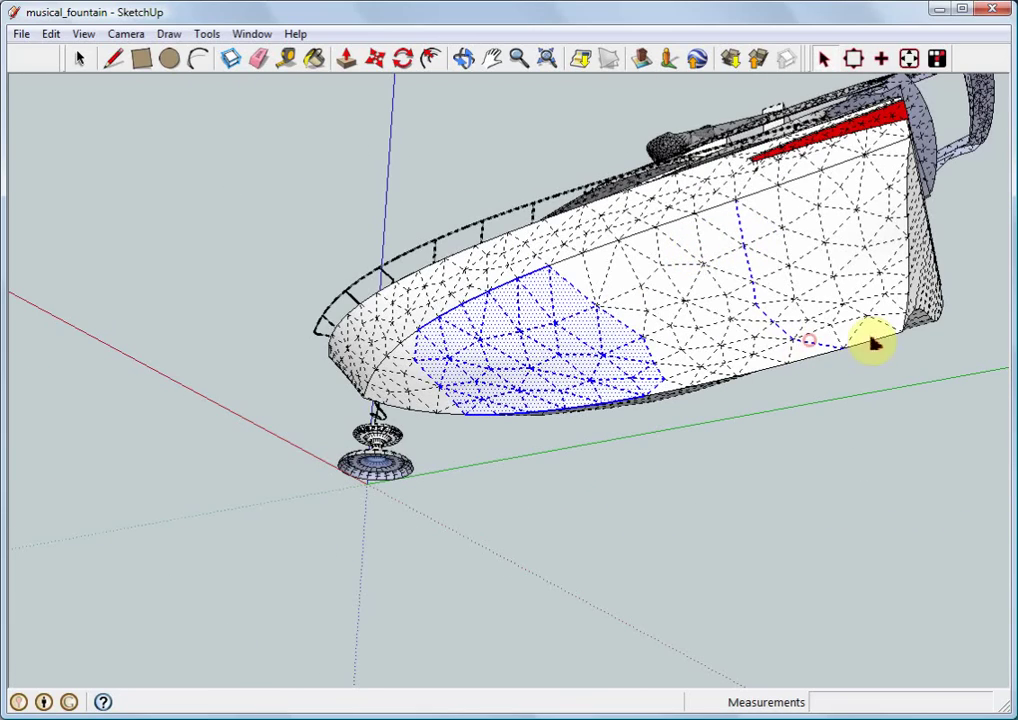
ctrl+click(818, 275)
ctrl+click(802, 260)
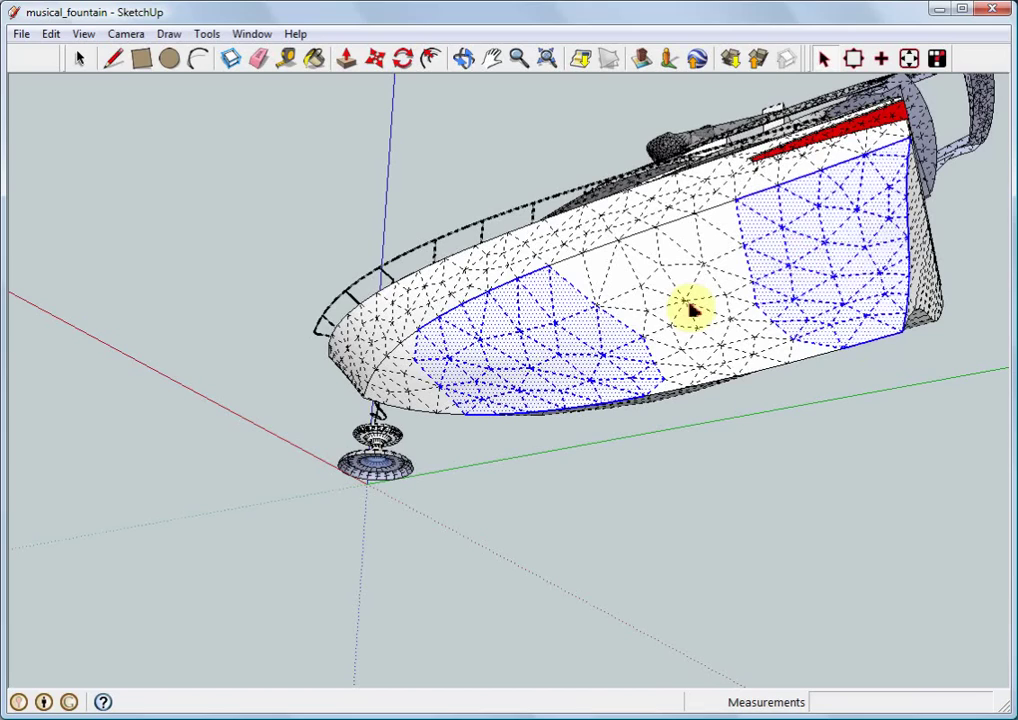
Deselect the front and stern hull selections, then orbit toward the fountain.
shift+click(592, 333)
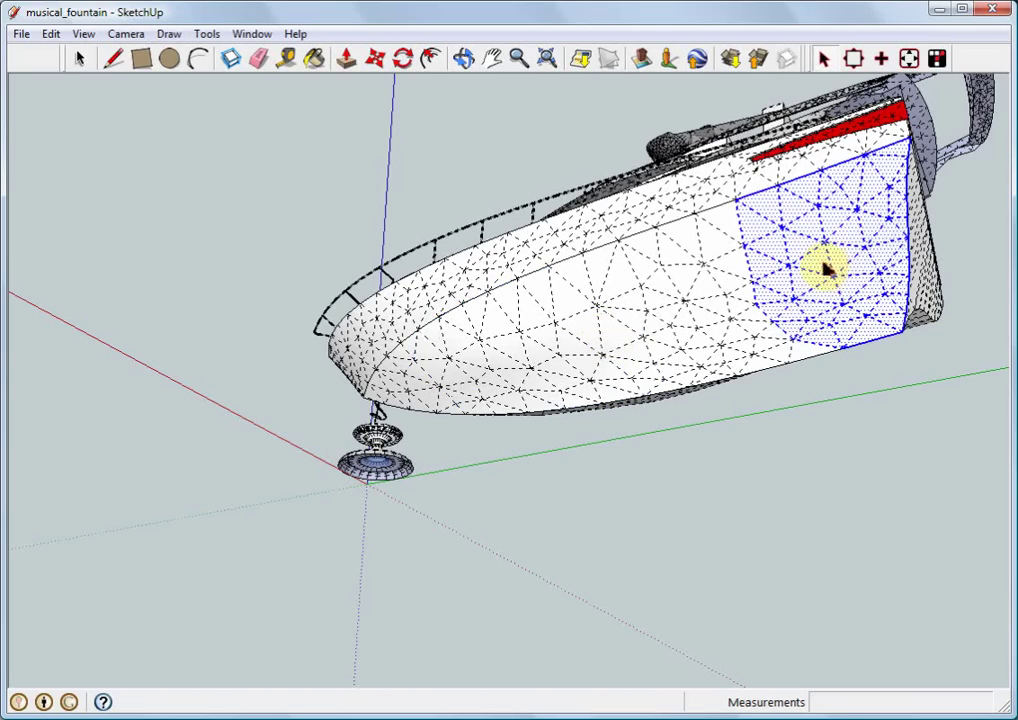
shift+click(818, 265)
mouse_move(722, 322)
middle_down()
mouse_move(716, 378)
mouse_move(193, 341)
middle_up()
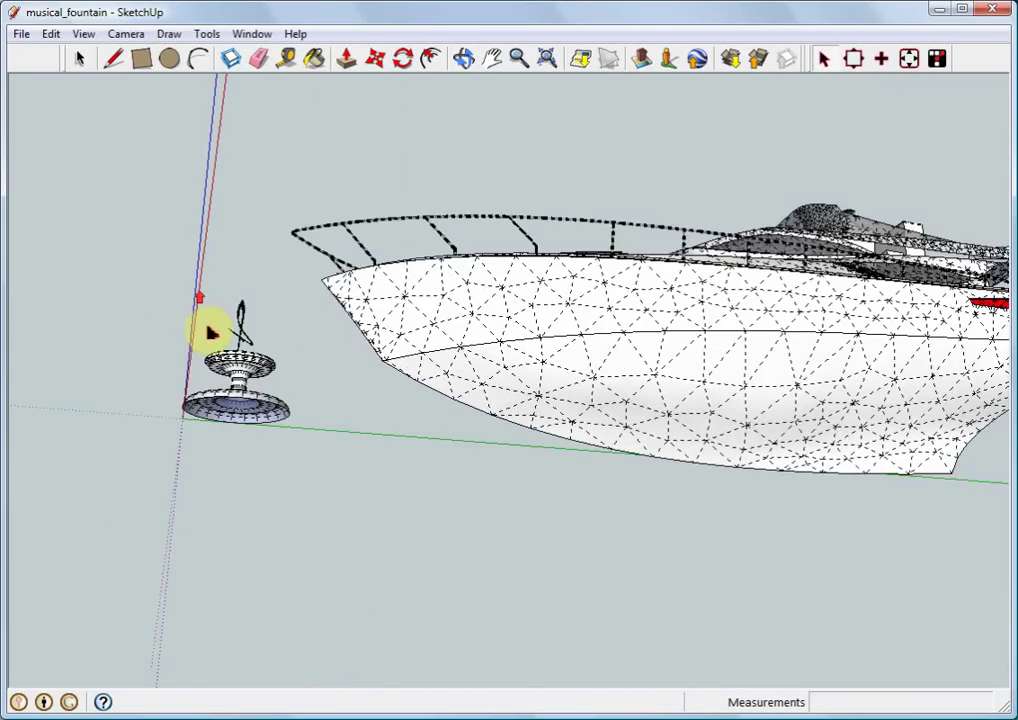
Zoom onto the fountain, select its inner basin edge loop, then swing back to the hull.
scroll(209, 329, up, 5)
middle_drag(227, 424, 203, 428)
scroll(203, 428, up, 2)
scroll(209, 411, up, 3)
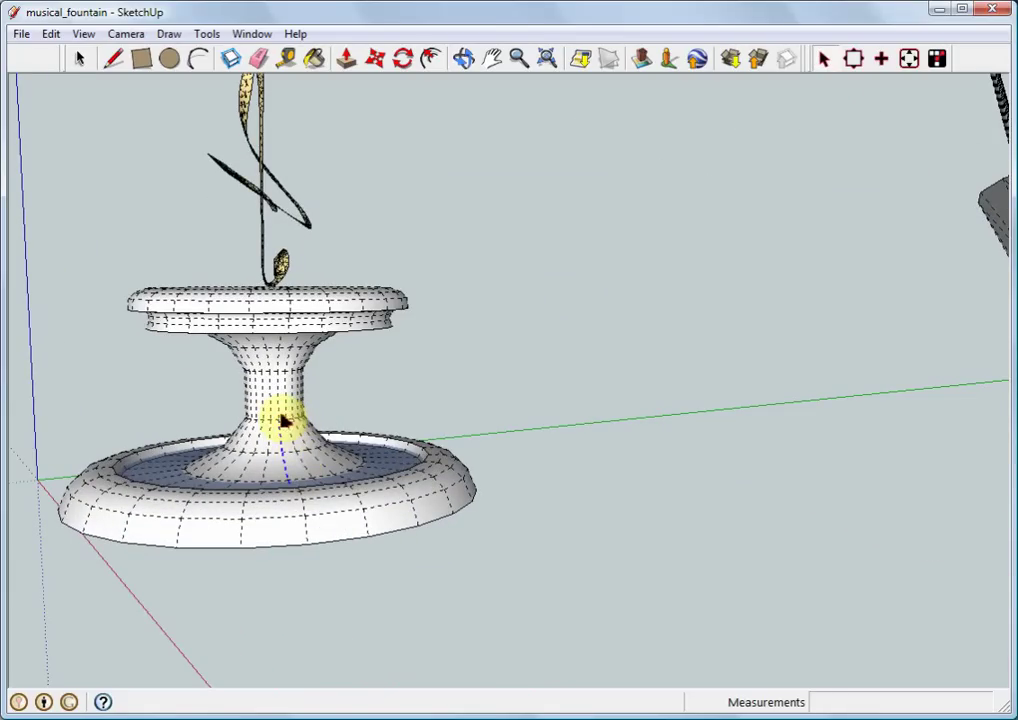
mouse_move(464, 370)
middle_down()
mouse_move(461, 361)
mouse_move(484, 425)
middle_up()
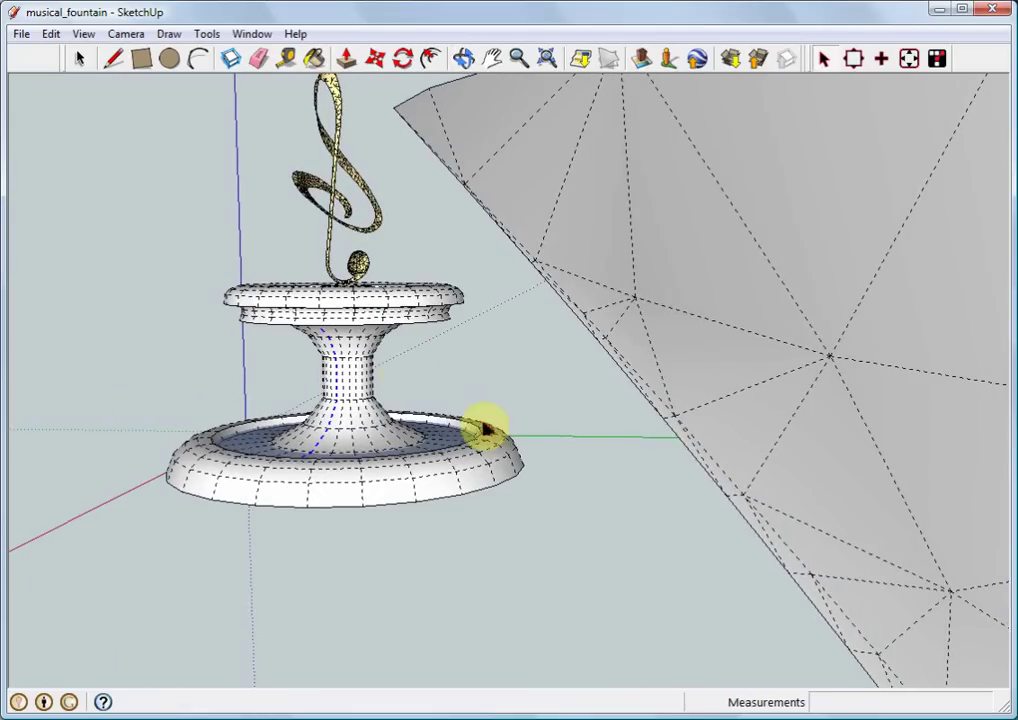
scroll(474, 387, up, 2)
scroll(457, 379, up, 1)
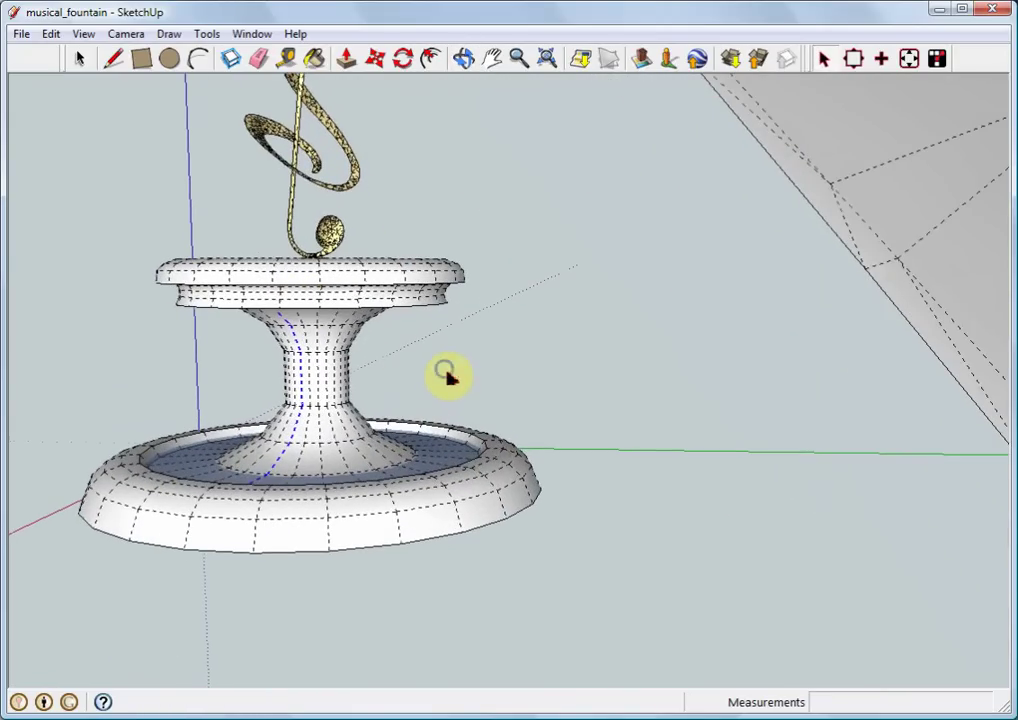
click(310, 447)
middle_drag(410, 515, 427, 334)
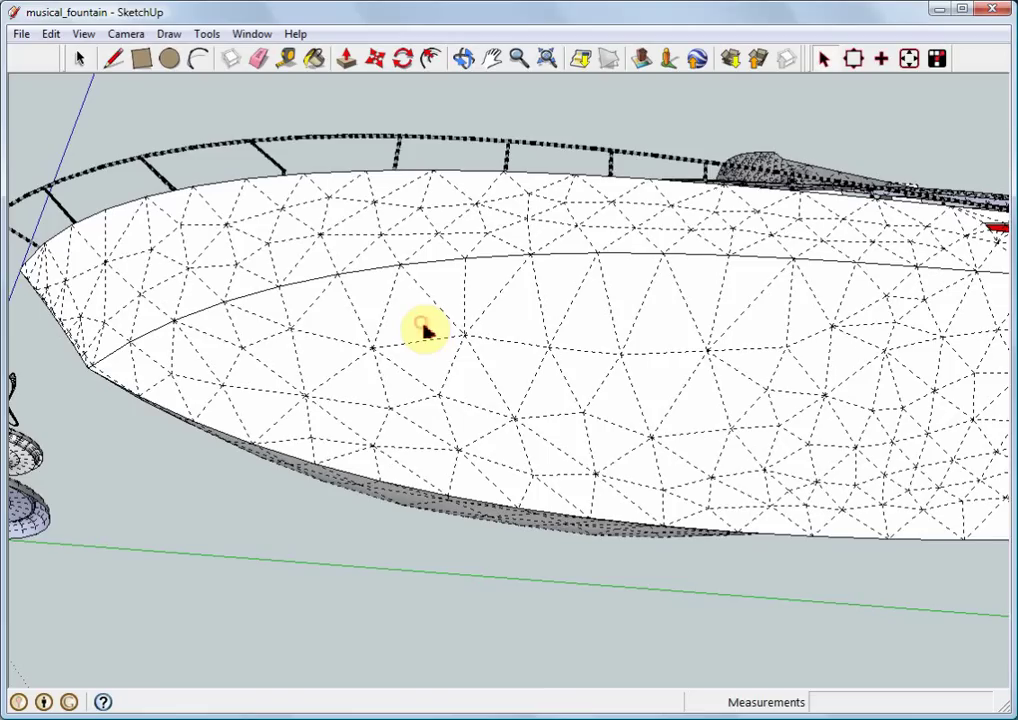
Select a column of hull triangles down to the edge, then extend it rightward along the top.
click(422, 326)
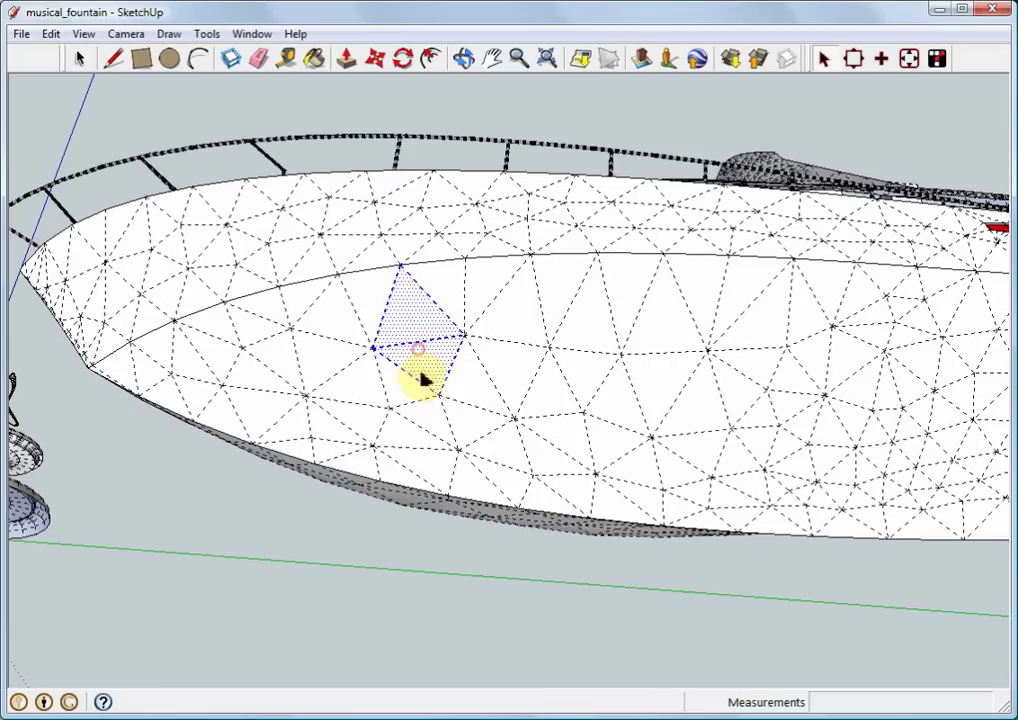
ctrl+click(418, 383)
ctrl+click(410, 412)
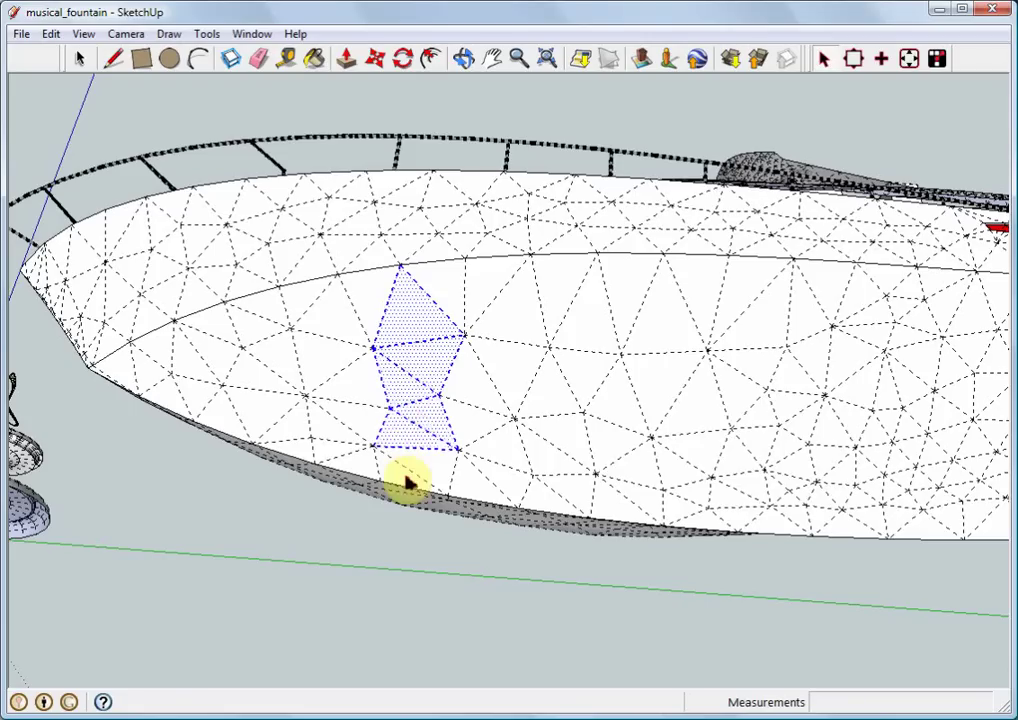
ctrl+click(418, 468)
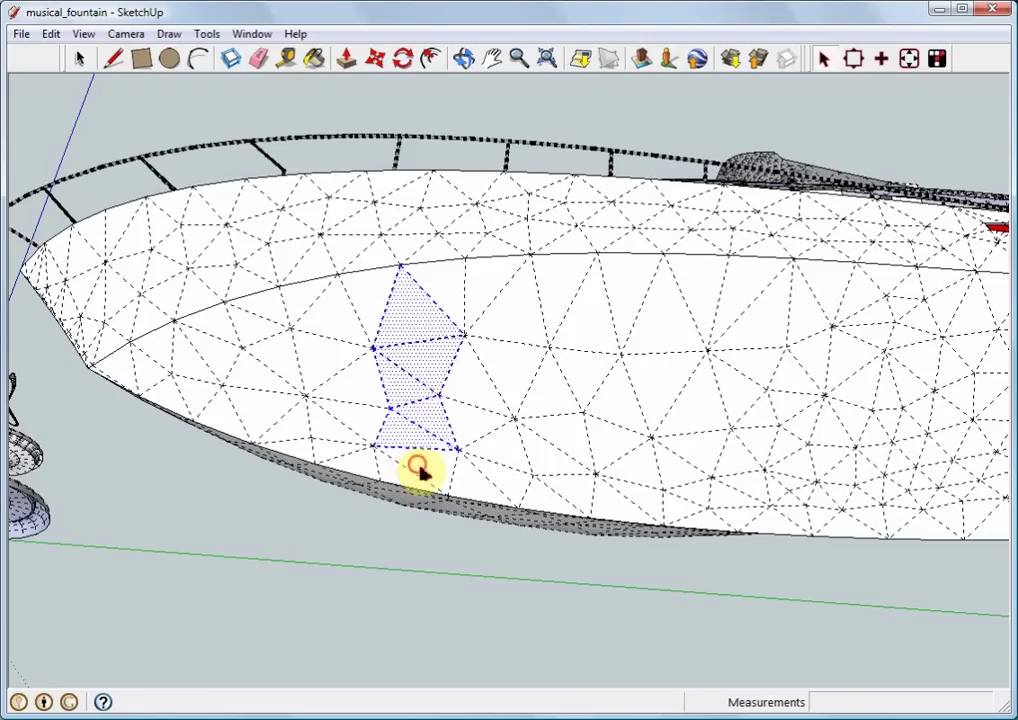
ctrl+click(450, 290)
ctrl+click(482, 285)
ctrl+click(515, 300)
ctrl+click(560, 282)
ctrl+click(598, 310)
Grow a second column to the hull bottom, then double-click to select the whole hull panel.
ctrl+click(640, 300)
ctrl+click(660, 335)
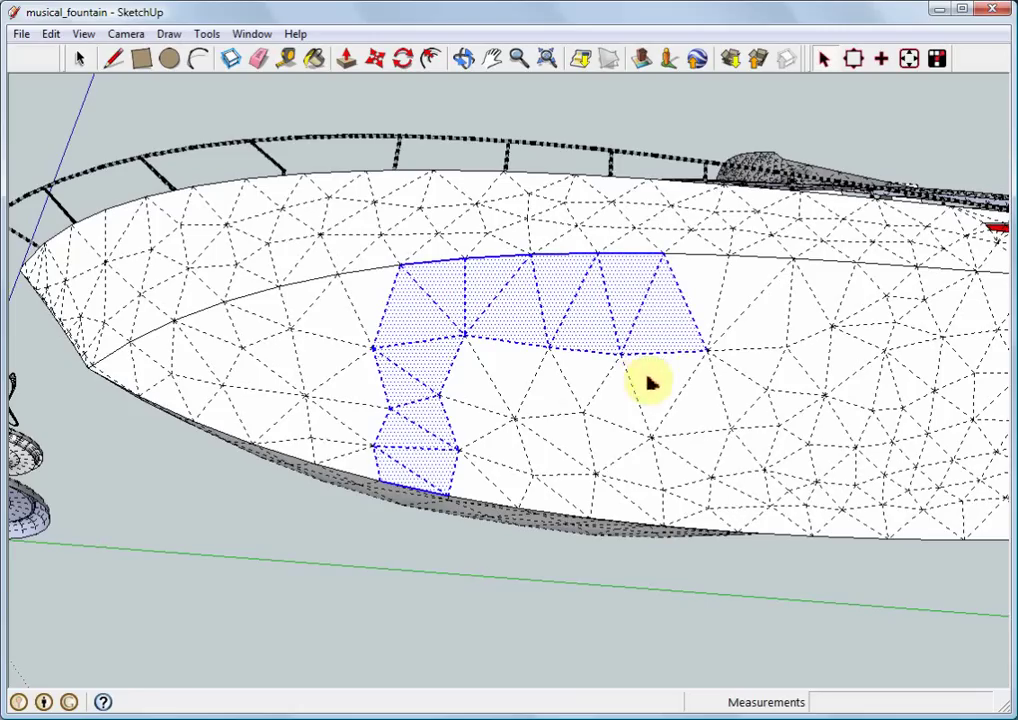
ctrl+click(672, 400)
ctrl+click(684, 465)
ctrl+click(686, 505)
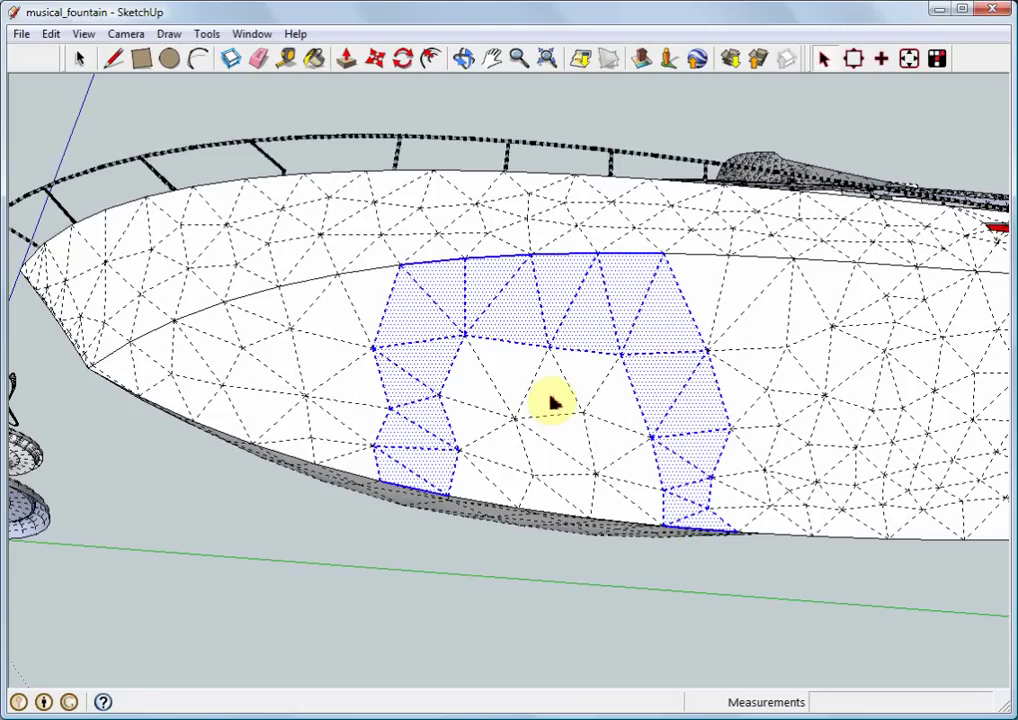
double_click(585, 403)
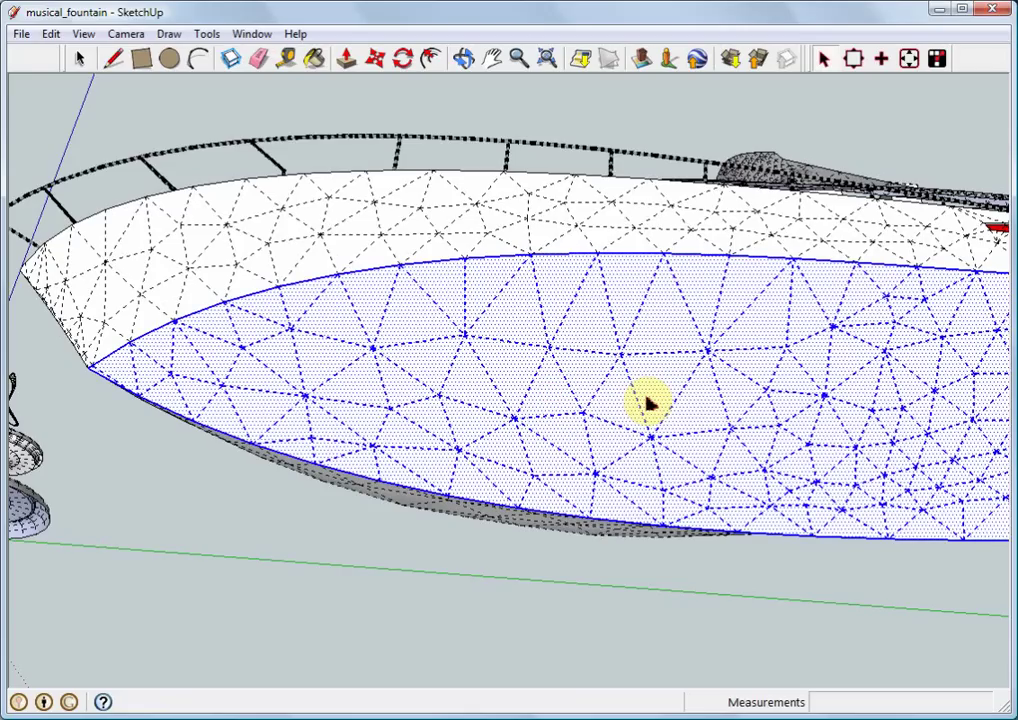
Clear the panel selection and drag-select two vertical bands of hull triangles.
middle_drag(643, 395, 557, 618)
click(518, 602)
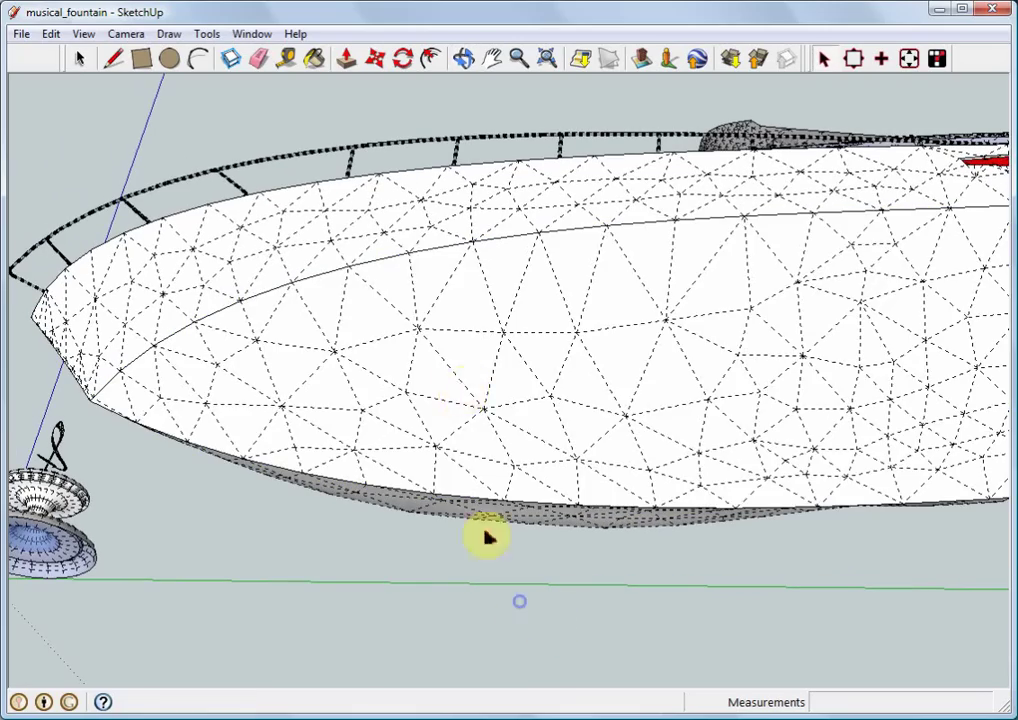
mouse_move(424, 278)
mouse_down()
mouse_move(482, 484)
mouse_move(499, 480)
mouse_up()
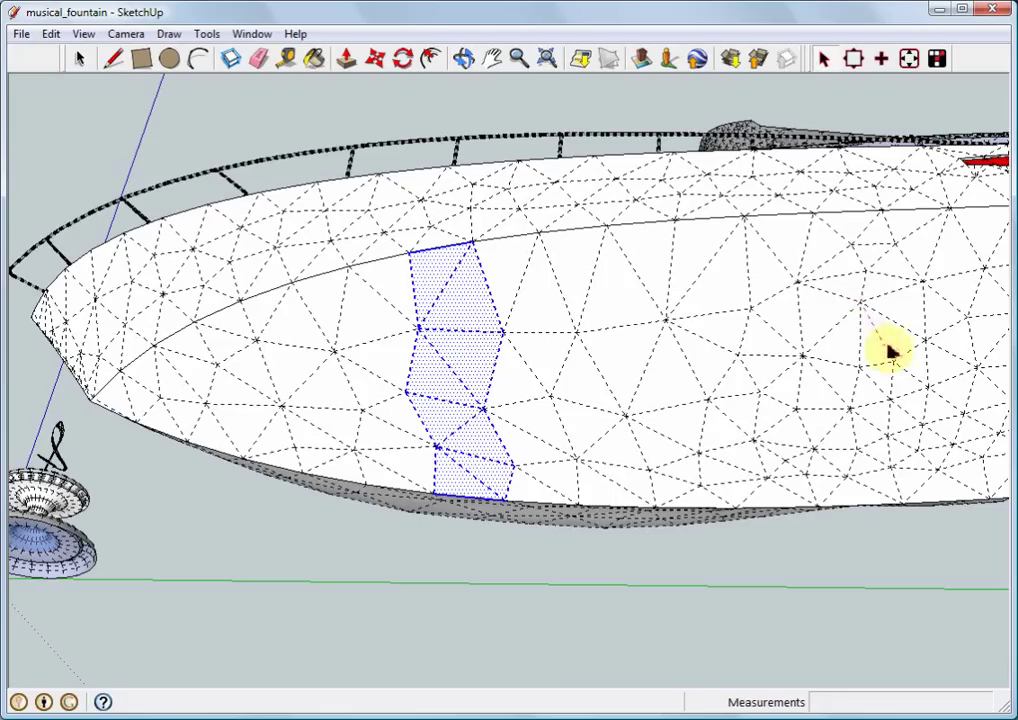
drag(916, 234, 927, 481)
Select the stern region beyond the second band and the bow region before the first.
scroll(545, 245, up, 3)
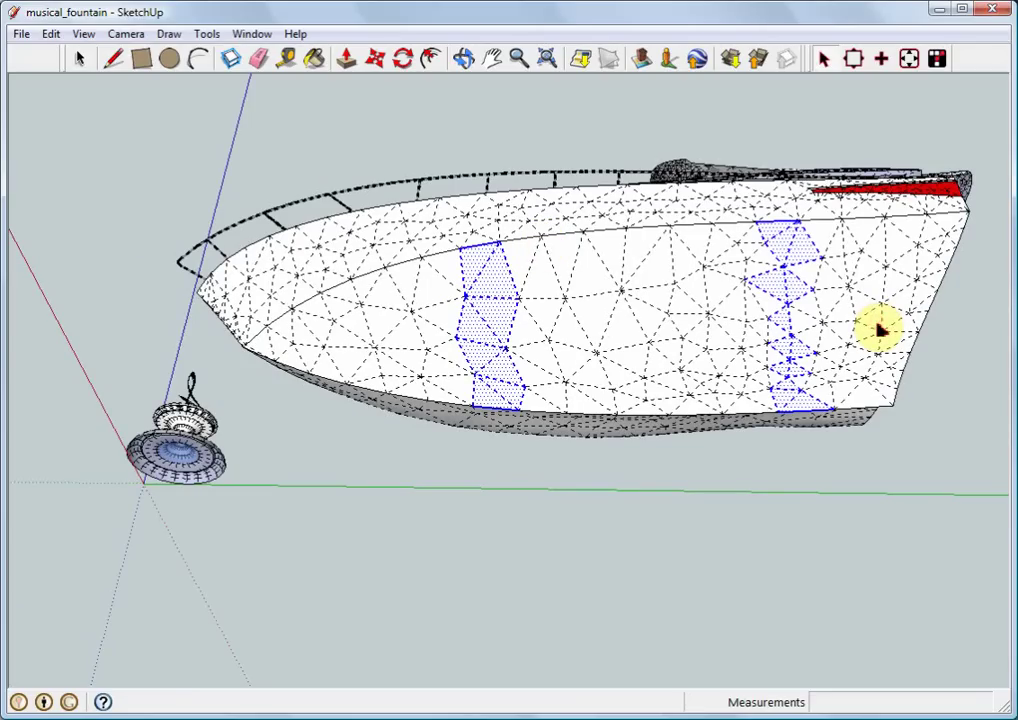
click(878, 331)
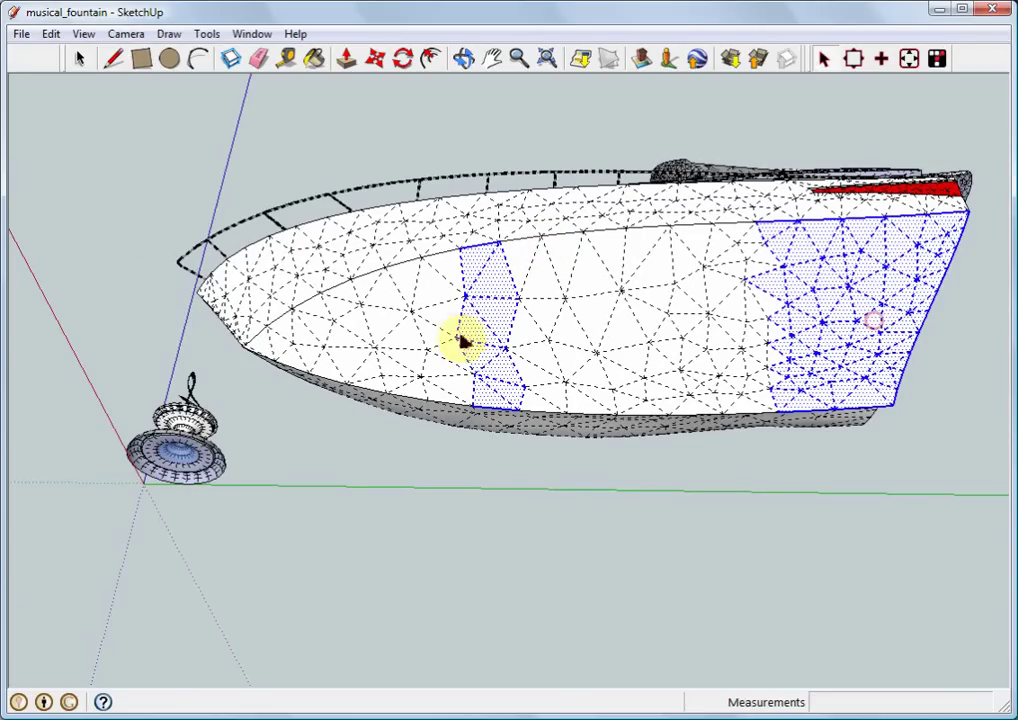
click(428, 337)
scroll(450, 356, up, 2)
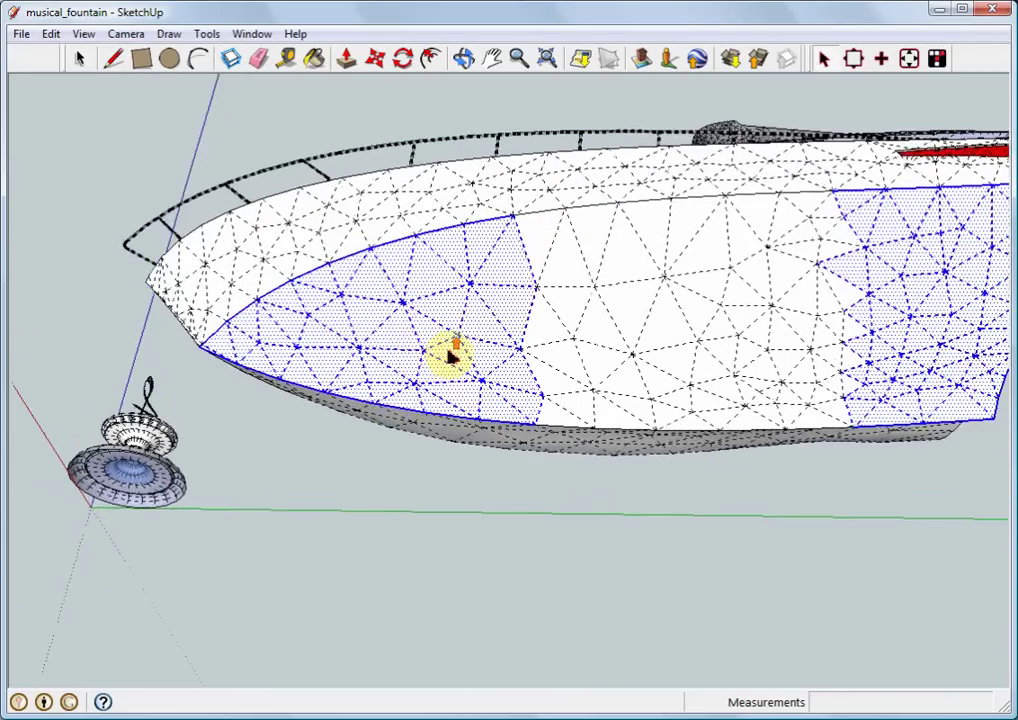
scroll(545, 284, up, 2)
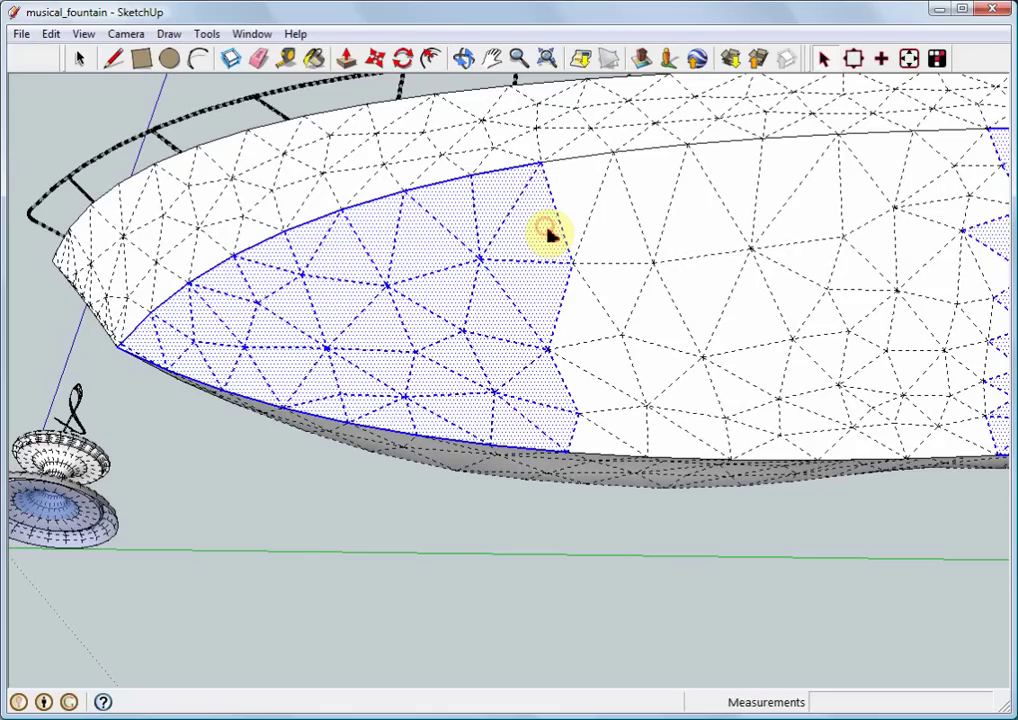
Deselect the bow selection's triangles one by one, edges and top first.
shift+click(541, 286)
shift+click(470, 307)
shift+click(502, 193)
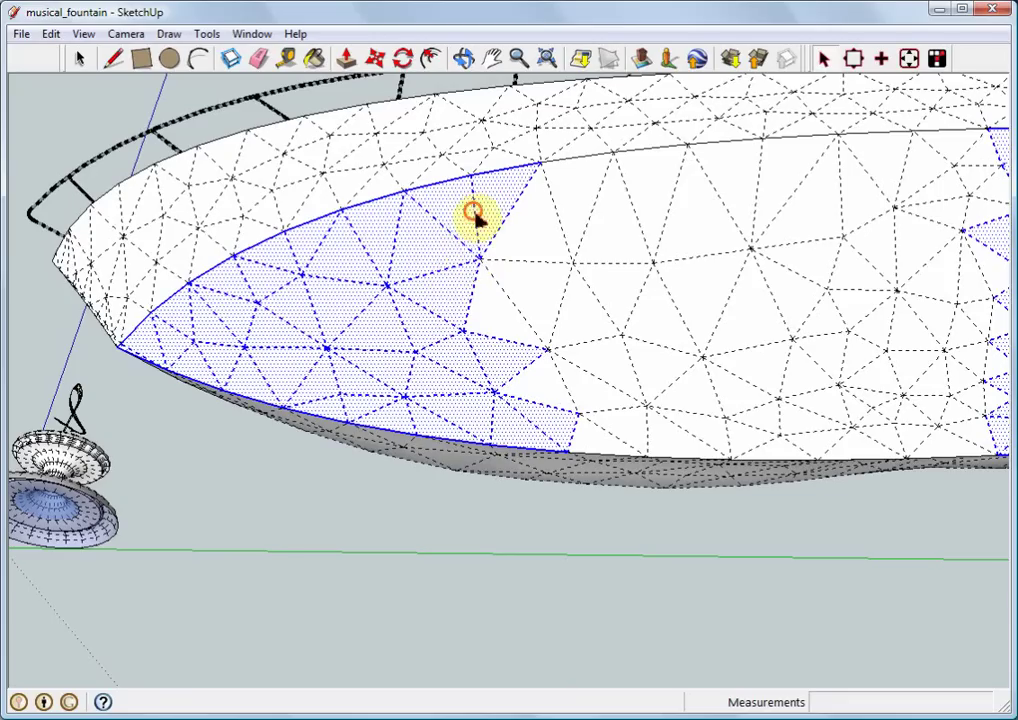
shift+click(474, 216)
shift+click(454, 291)
shift+click(477, 348)
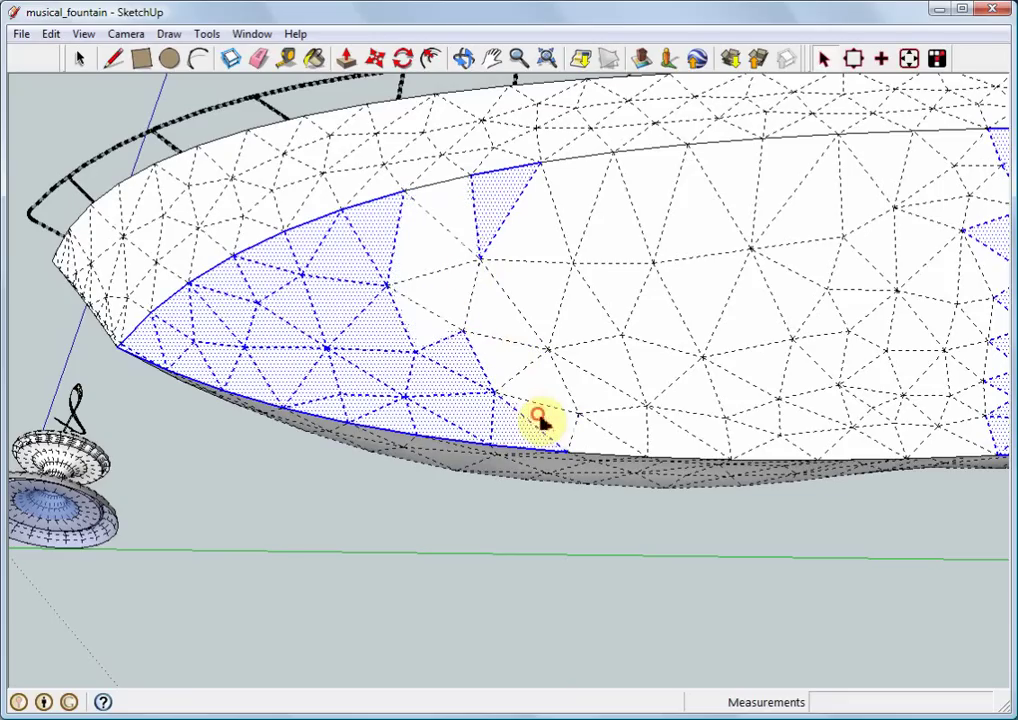
shift+click(518, 204)
shift+click(348, 313)
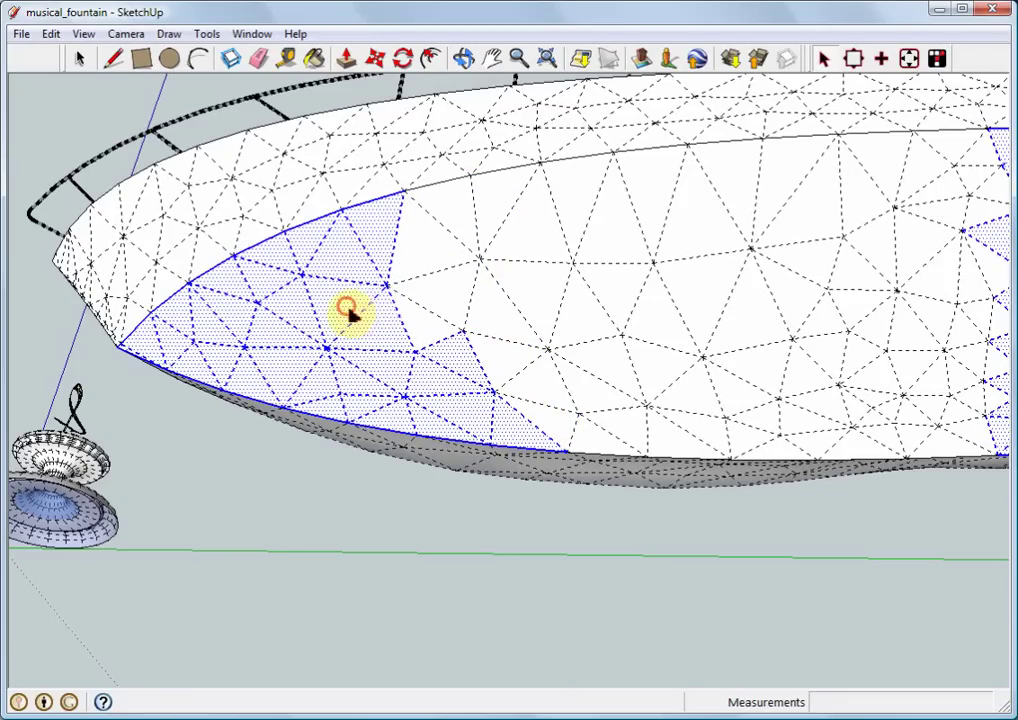
Clear the rest of the bow selection and deselect a row of stern faces.
scroll(350, 310, down, 3)
shift+click(897, 263)
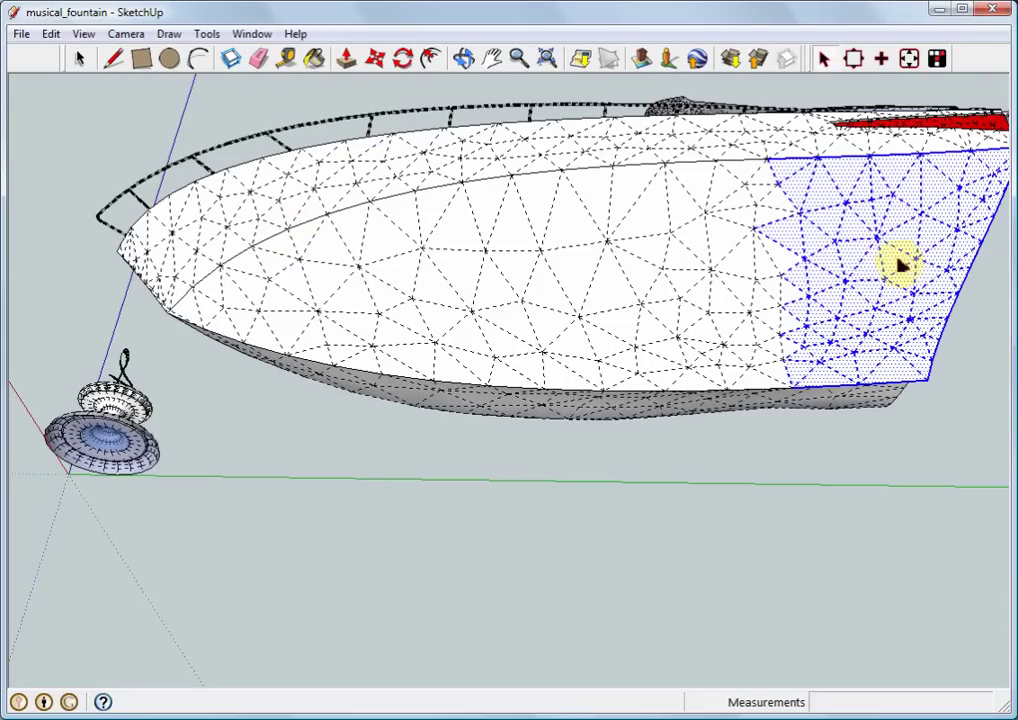
scroll(895, 262, up, 1)
shift+click(835, 275)
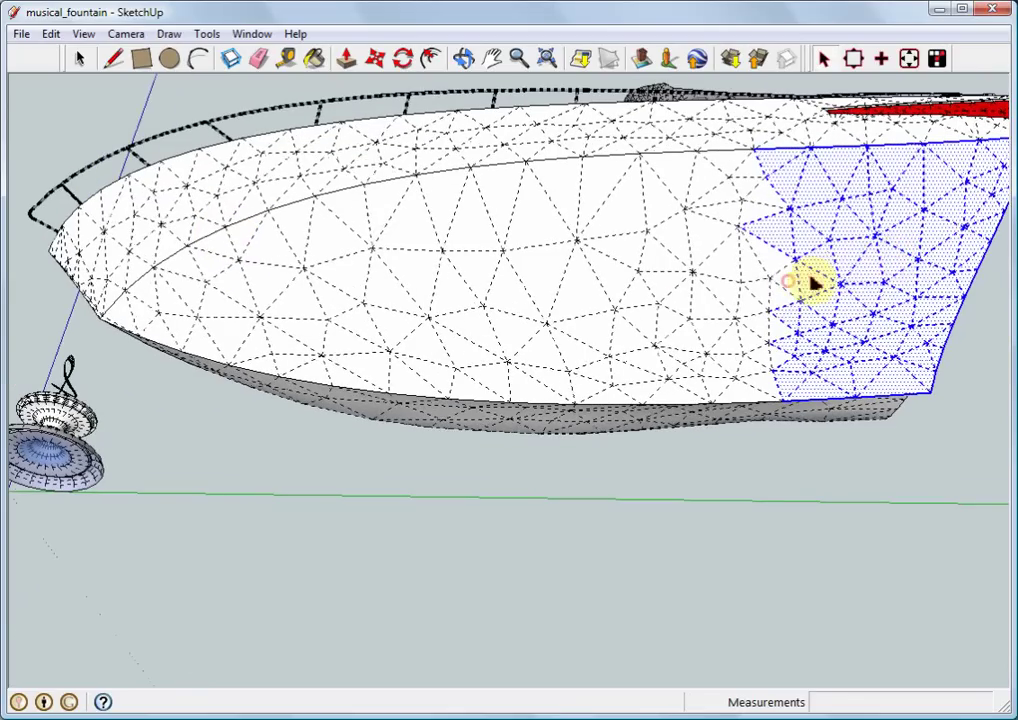
shift+click(958, 279)
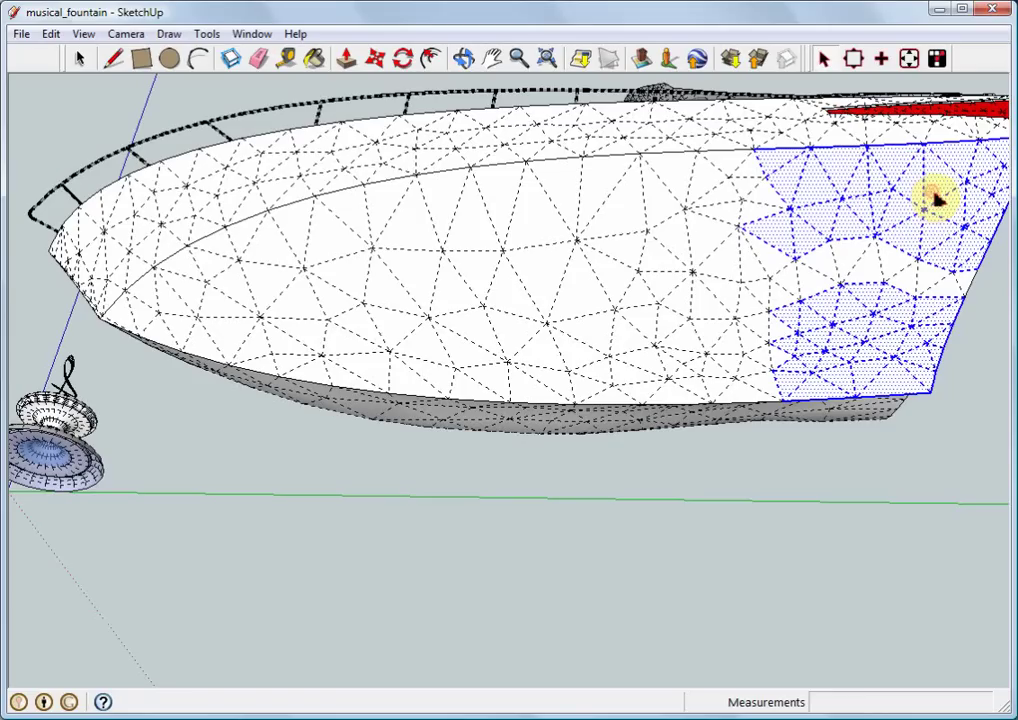
Deselect the upper and lower stern patches of hull faces.
shift+click(937, 200)
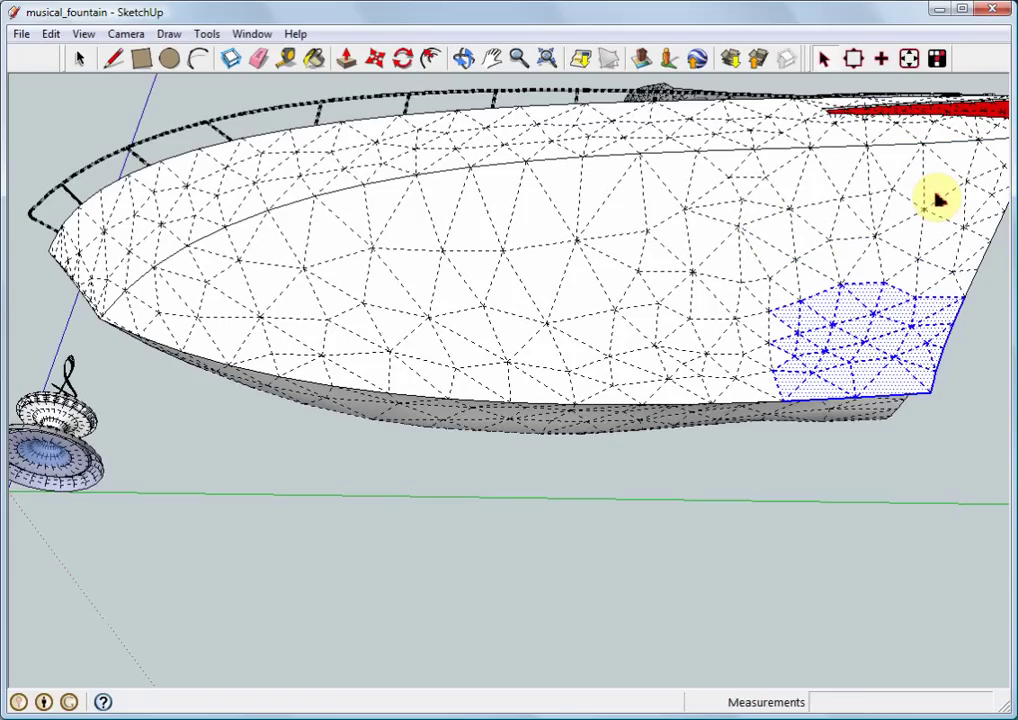
shift+click(862, 315)
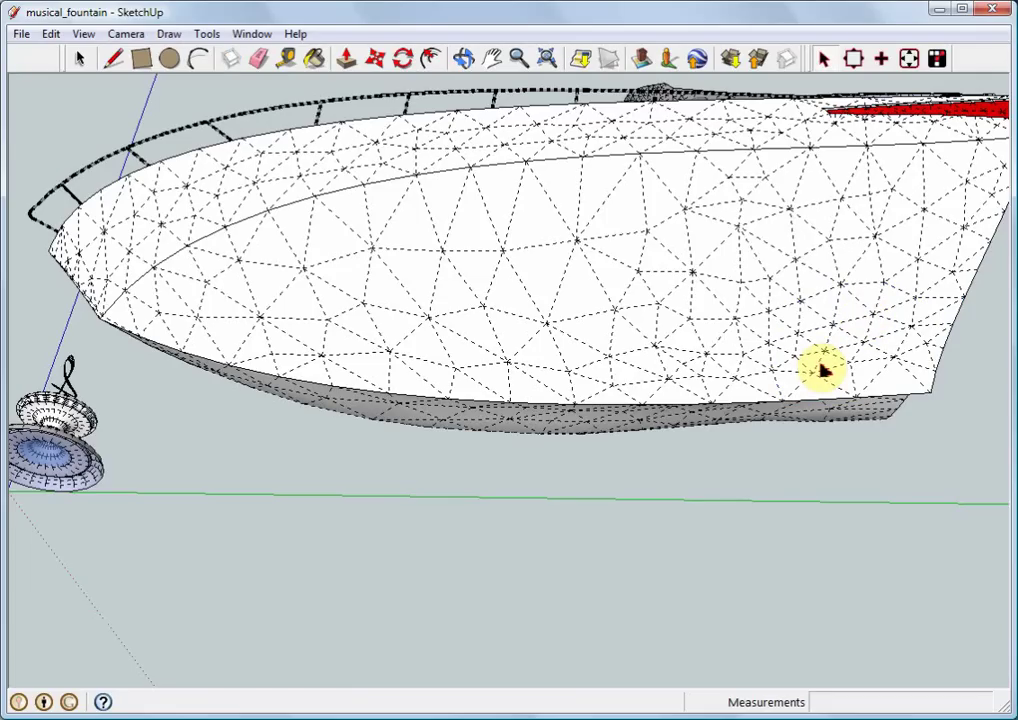
Orbit down onto the bow and select the windshield frame on the deck.
scroll(820, 370, down, 3)
middle_drag(750, 341, 852, 438)
mouse_move(518, 273)
middle_down()
mouse_move(510, 312)
mouse_move(484, 298)
mouse_move(462, 246)
mouse_move(511, 357)
mouse_move(432, 364)
mouse_move(472, 220)
mouse_move(620, 470)
middle_up()
scroll(545, 300, up, 3)
scroll(462, 246, down, 2)
scroll(550, 386, up, 5)
mouse_move(554, 357)
middle_down()
mouse_move(541, 337)
mouse_move(602, 391)
mouse_move(632, 390)
middle_up()
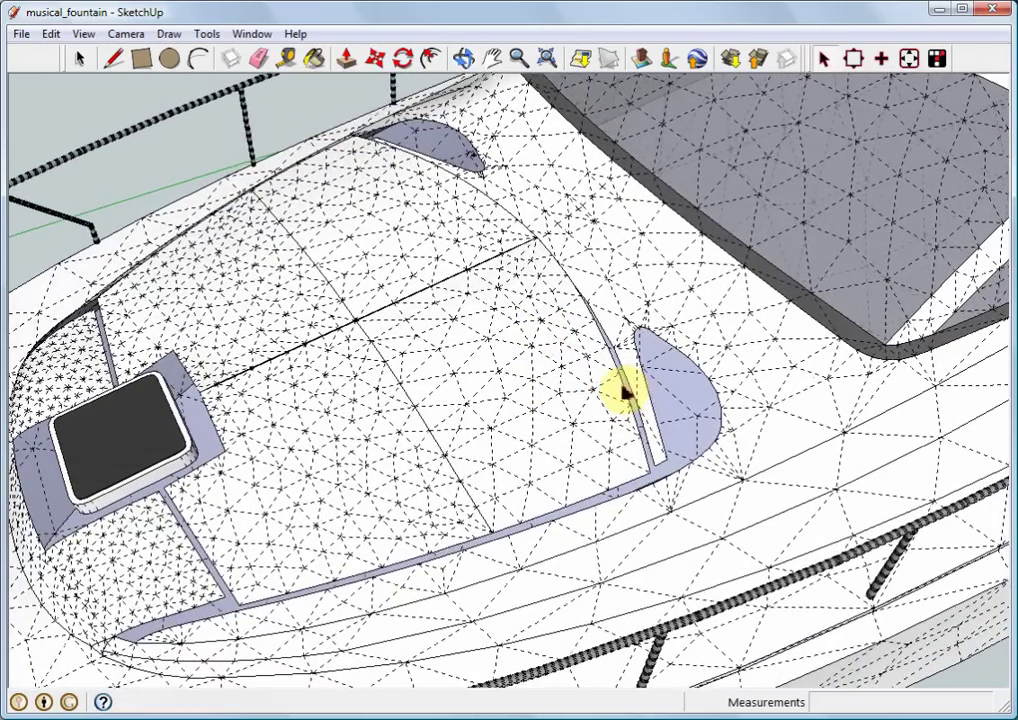
click(624, 390)
Orbit and zoom around the selected windshield to inspect it from several angles.
scroll(524, 229, up, 2)
scroll(552, 220, up, 3)
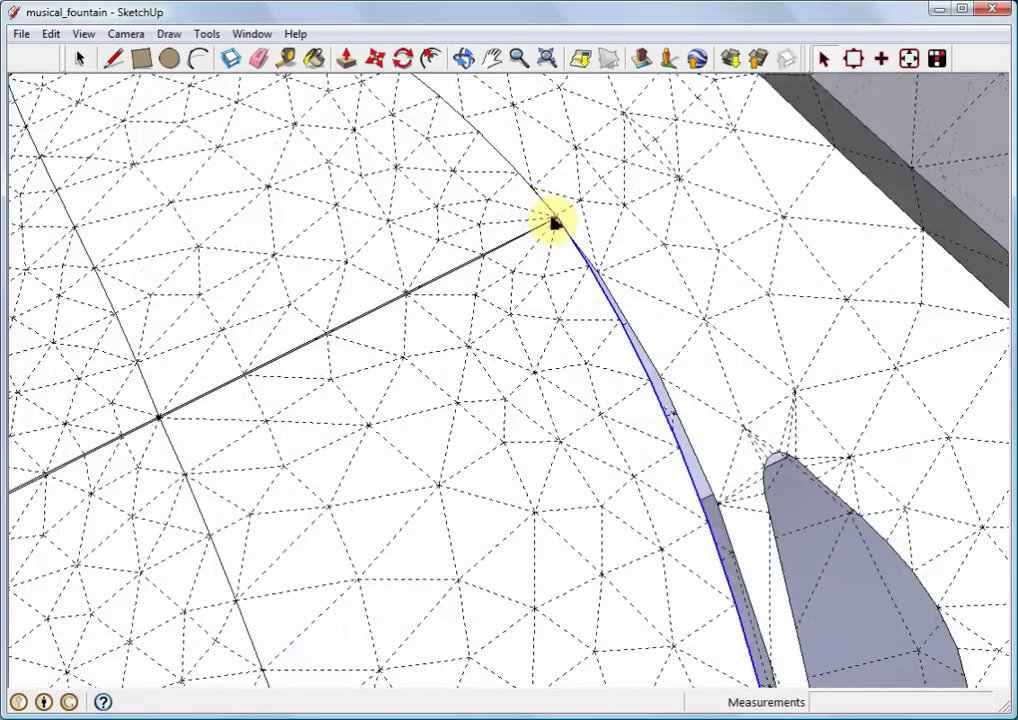
scroll(560, 252, up, 2)
mouse_move(560, 252)
middle_down()
mouse_move(607, 491)
mouse_move(691, 545)
mouse_move(586, 361)
mouse_move(618, 237)
mouse_move(652, 182)
middle_up()
scroll(650, 188, down, 3)
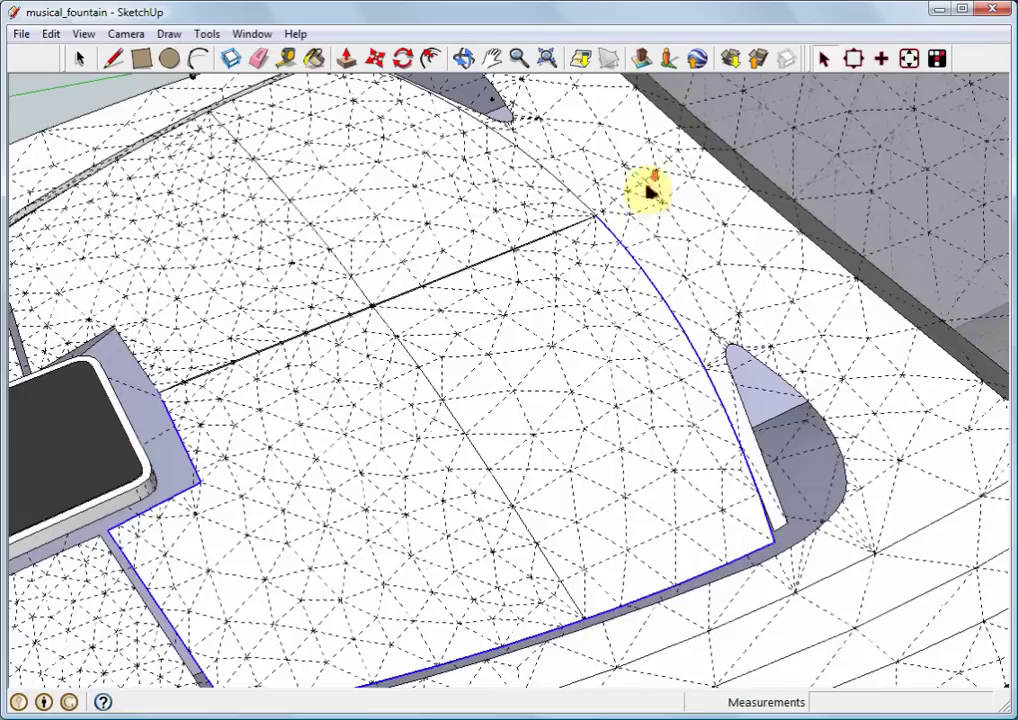
scroll(529, 332, down, 3)
scroll(604, 295, down, 3)
mouse_move(604, 295)
middle_down()
mouse_move(475, 454)
mouse_move(502, 345)
mouse_move(454, 393)
middle_up()
mouse_move(614, 328)
middle_down()
mouse_move(557, 370)
mouse_move(766, 357)
middle_up()
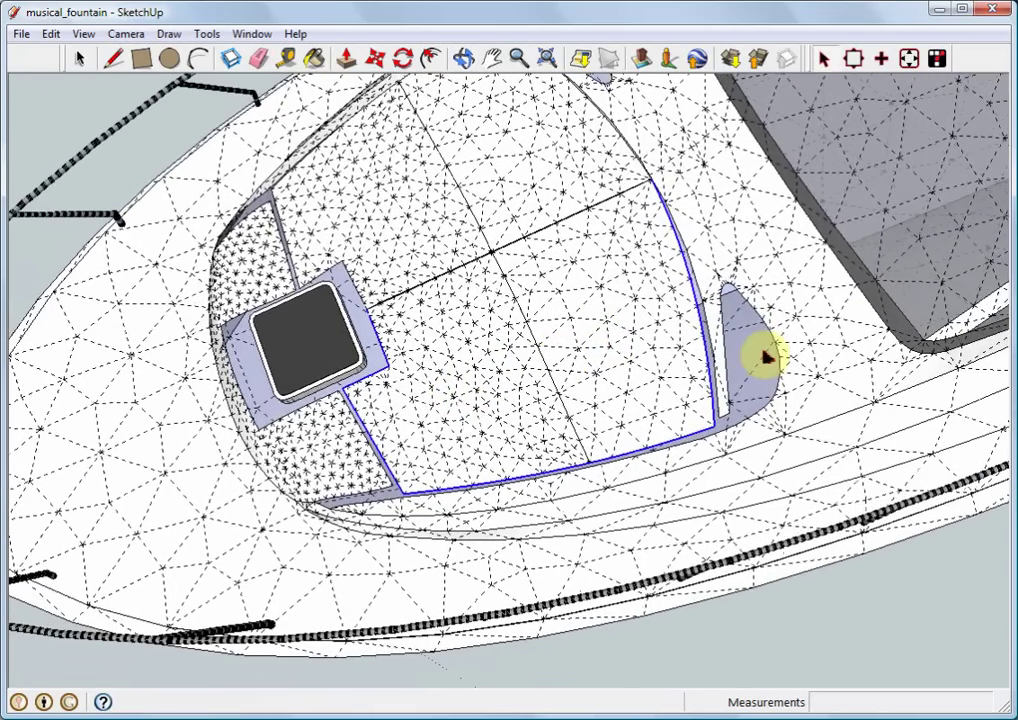
scroll(762, 325, up, 2)
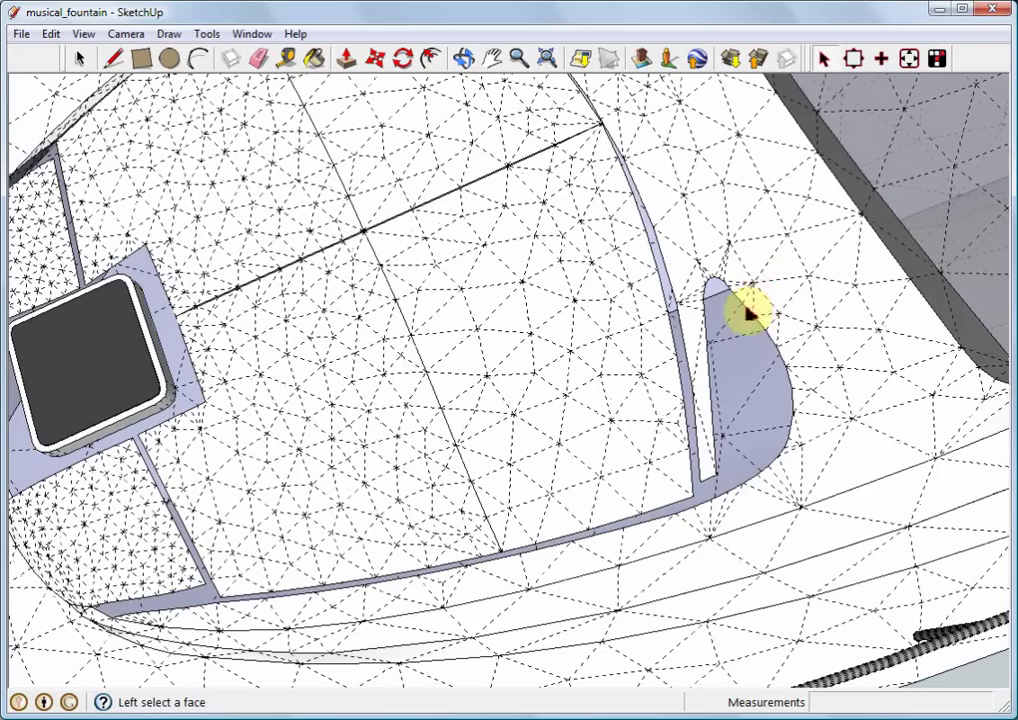
scroll(752, 313, down, 1)
scroll(750, 330, down, 3)
mouse_move(693, 334)
middle_down()
mouse_move(791, 370)
mouse_move(930, 398)
mouse_move(682, 357)
middle_up()
scroll(350, 190, up, 3)
mouse_move(370, 291)
middle_down()
mouse_move(465, 433)
mouse_move(352, 379)
mouse_move(323, 132)
mouse_move(445, 325)
mouse_move(415, 168)
mouse_move(482, 264)
mouse_move(520, 295)
mouse_move(450, 218)
mouse_move(416, 245)
mouse_move(480, 310)
mouse_move(632, 250)
mouse_move(750, 382)
mouse_move(620, 370)
mouse_move(604, 386)
mouse_move(402, 432)
mouse_move(491, 325)
mouse_move(470, 318)
mouse_move(457, 369)
mouse_move(200, 432)
middle_up()
Swing from a three-quarter bow view to a close side view of the hull.
scroll(465, 280, down, 1)
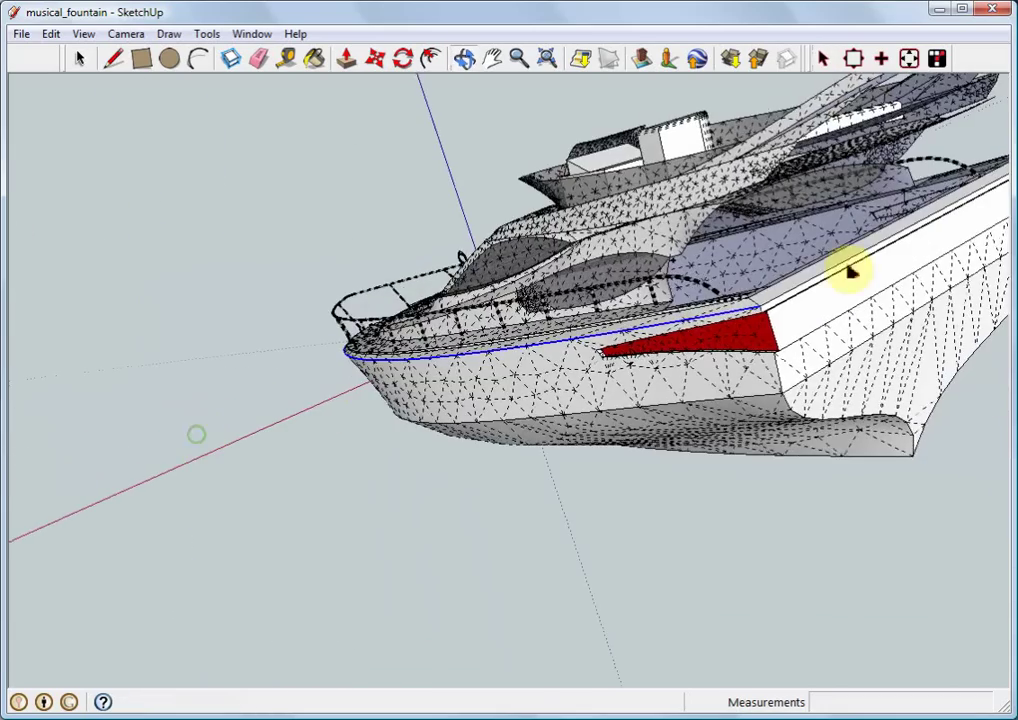
mouse_move(848, 273)
middle_down()
mouse_move(779, 302)
mouse_move(750, 372)
mouse_move(716, 391)
mouse_move(773, 386)
mouse_move(807, 300)
mouse_move(893, 295)
mouse_move(848, 275)
mouse_move(828, 285)
middle_up()
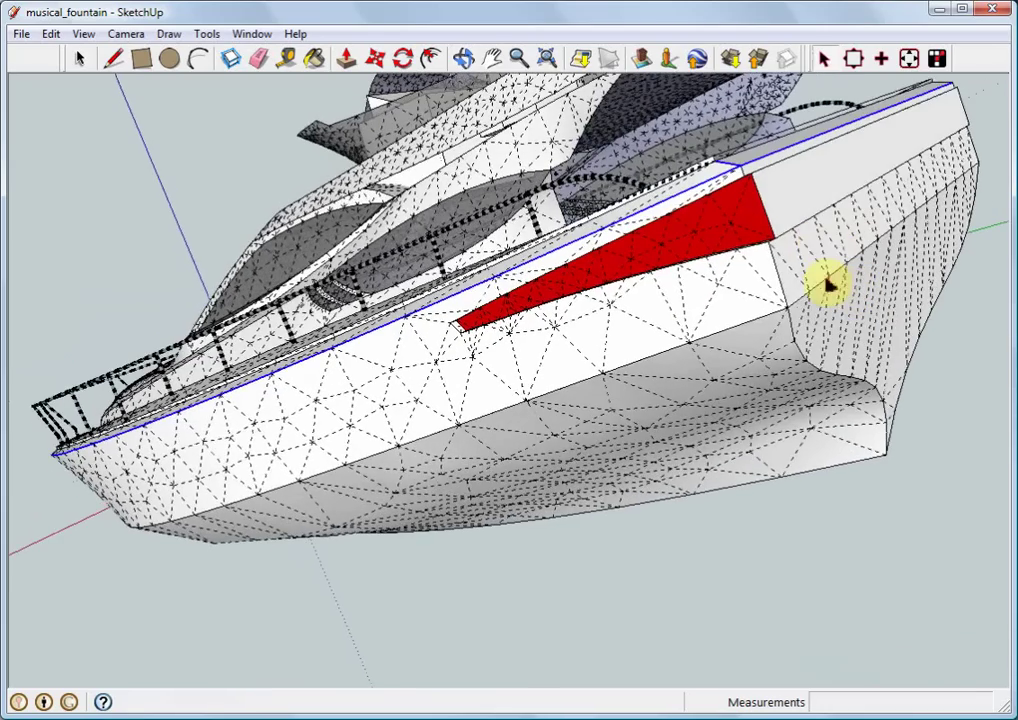
mouse_move(693, 359)
middle_down()
mouse_move(913, 250)
mouse_move(627, 423)
mouse_move(773, 320)
mouse_move(841, 168)
mouse_move(402, 364)
mouse_move(495, 438)
mouse_move(454, 431)
middle_up()
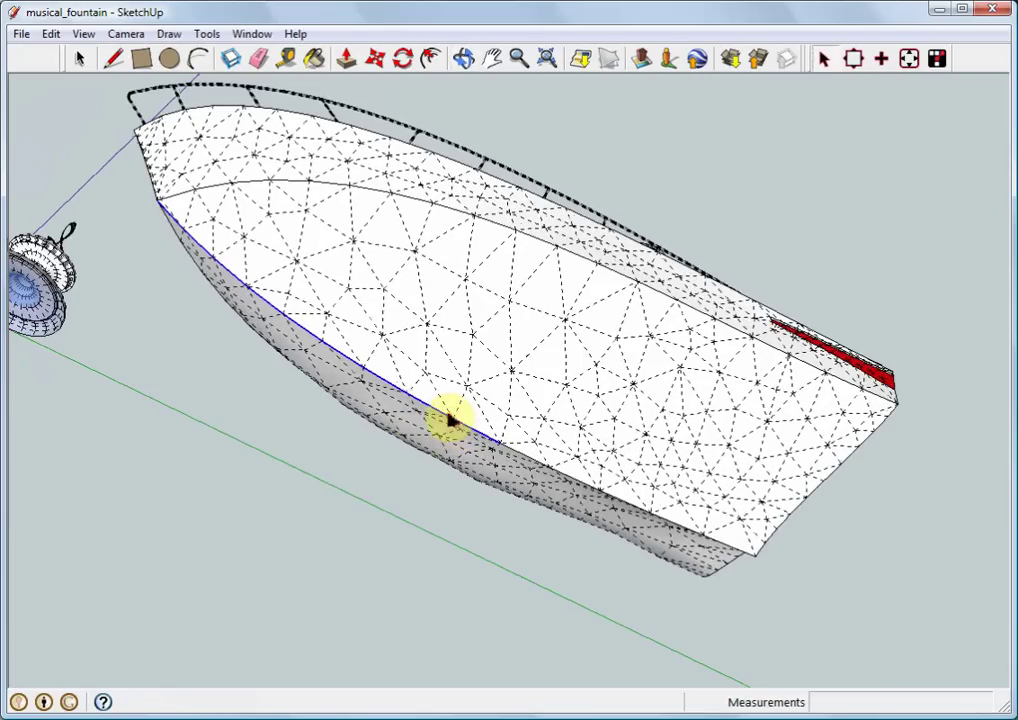
Extend the lower hull edge selection to the stern and add the vertical hidden edge.
shift+click(572, 478)
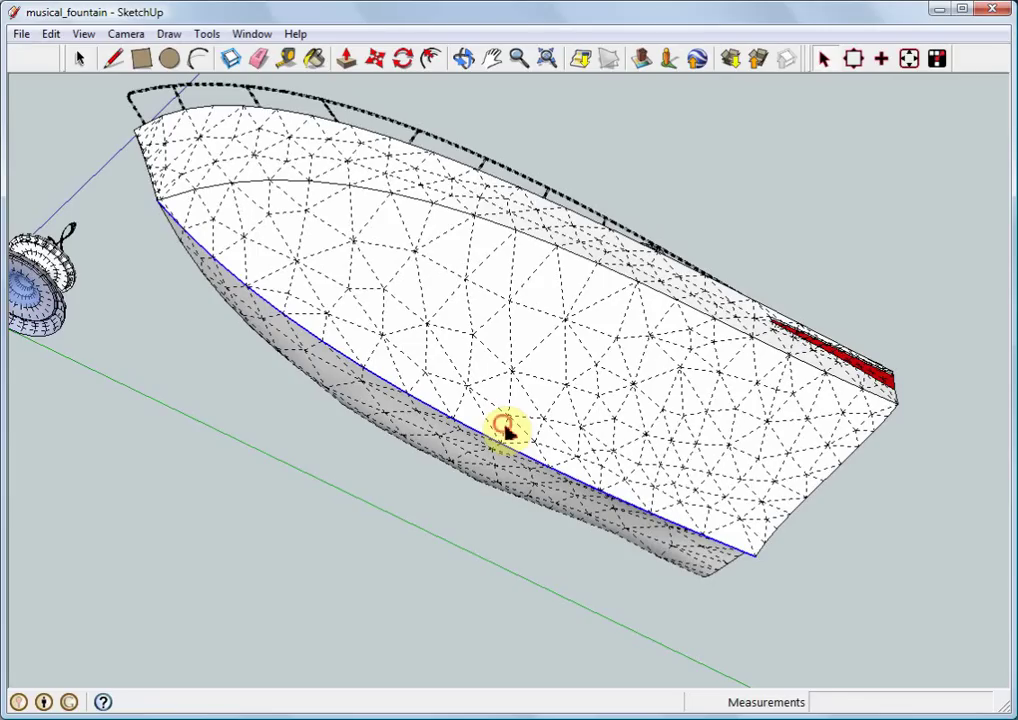
shift+click(510, 433)
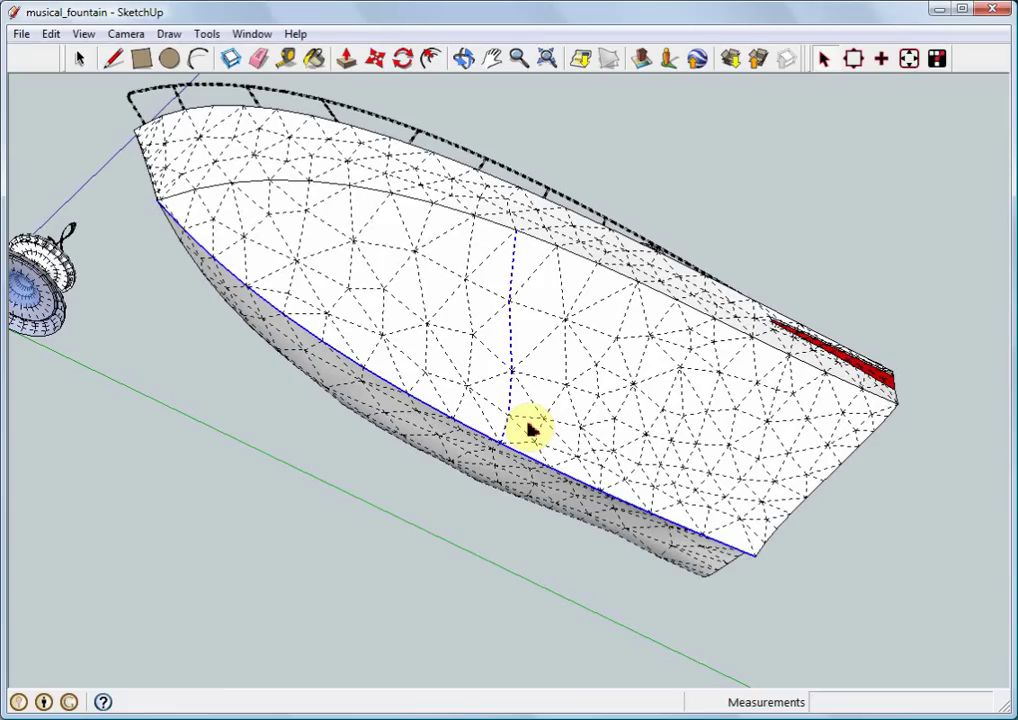
Orbit around the fountain pedestal and bowls from several angles, then zoom out.
mouse_move(530, 430)
middle_down()
mouse_move(409, 404)
mouse_move(532, 529)
mouse_move(536, 513)
mouse_move(743, 532)
mouse_move(282, 204)
mouse_move(666, 484)
mouse_move(538, 684)
middle_up()
scroll(538, 650, up, 5)
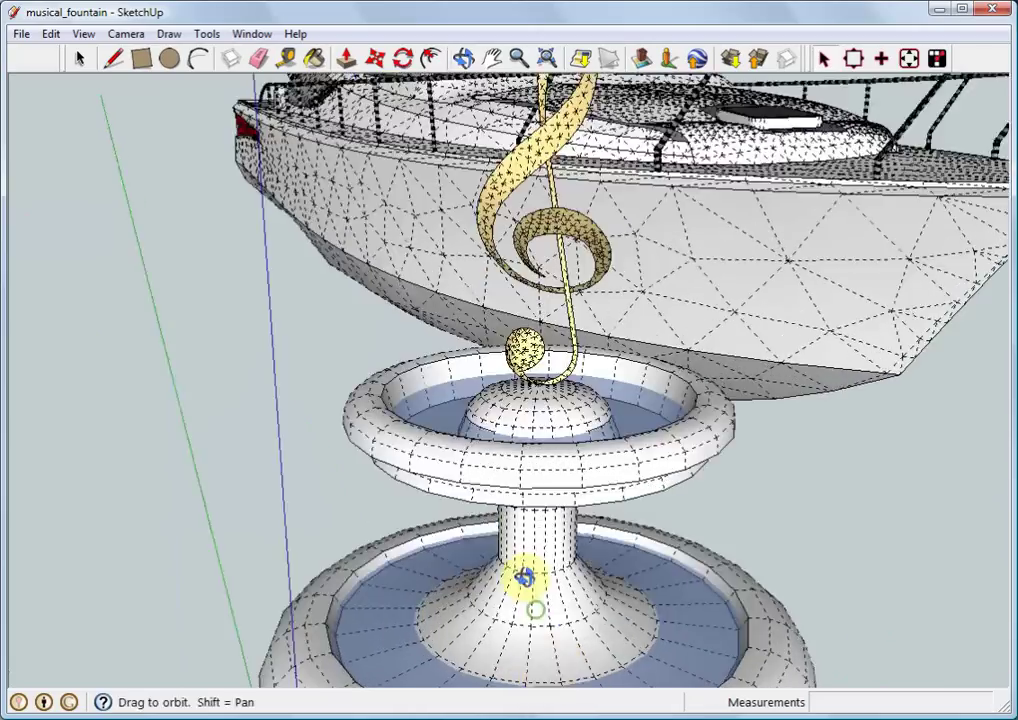
middle_drag(525, 578, 489, 466)
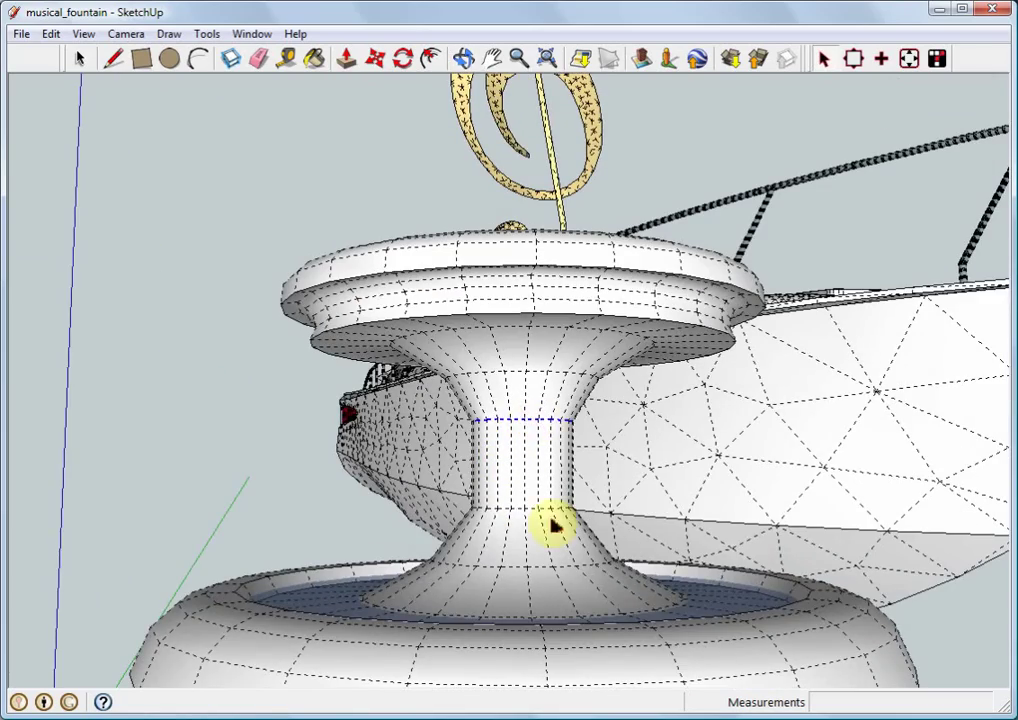
mouse_move(552, 523)
middle_down()
mouse_move(336, 493)
mouse_move(470, 436)
mouse_move(510, 370)
middle_up()
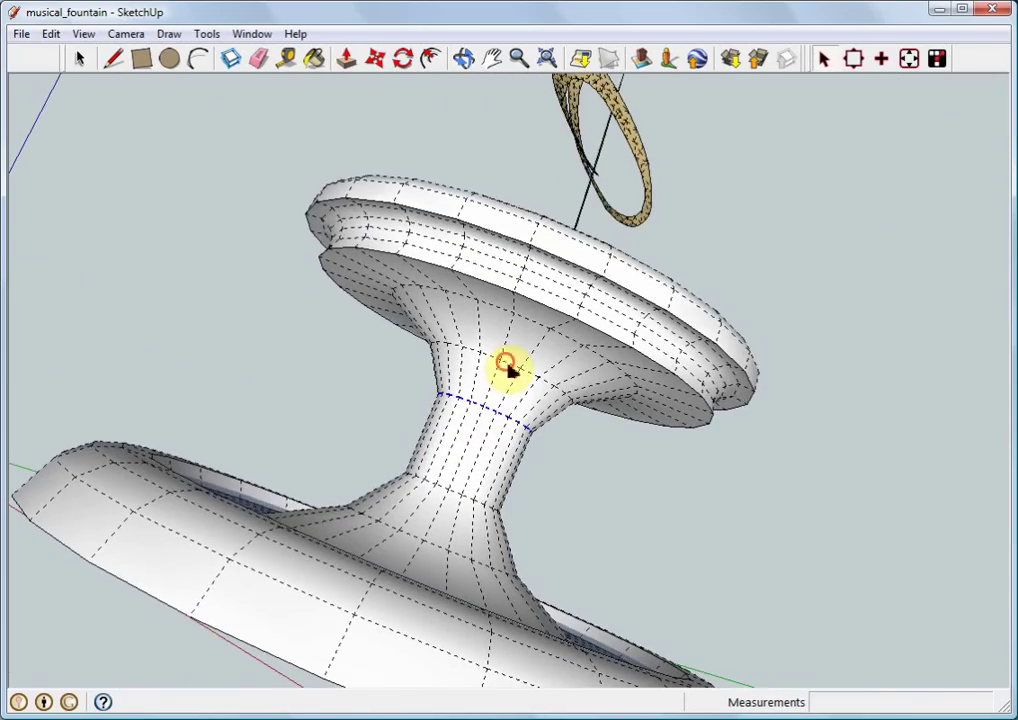
mouse_move(573, 450)
middle_down()
mouse_move(314, 341)
mouse_move(522, 355)
middle_up()
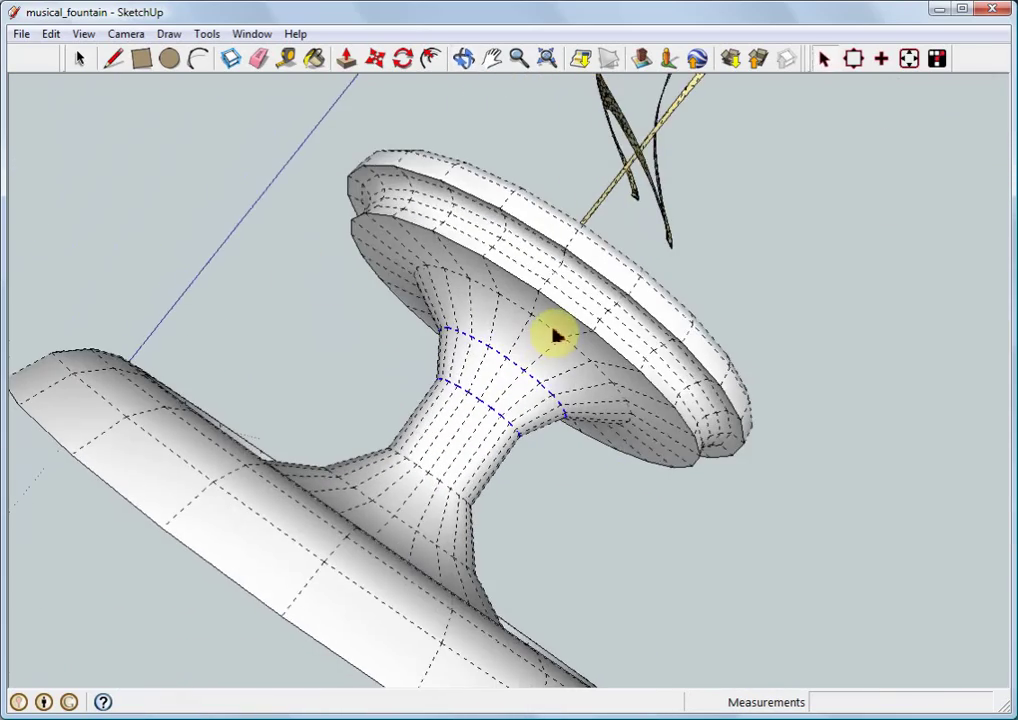
mouse_move(609, 473)
middle_down()
mouse_move(318, 359)
mouse_move(448, 491)
mouse_move(405, 509)
mouse_move(223, 443)
middle_up()
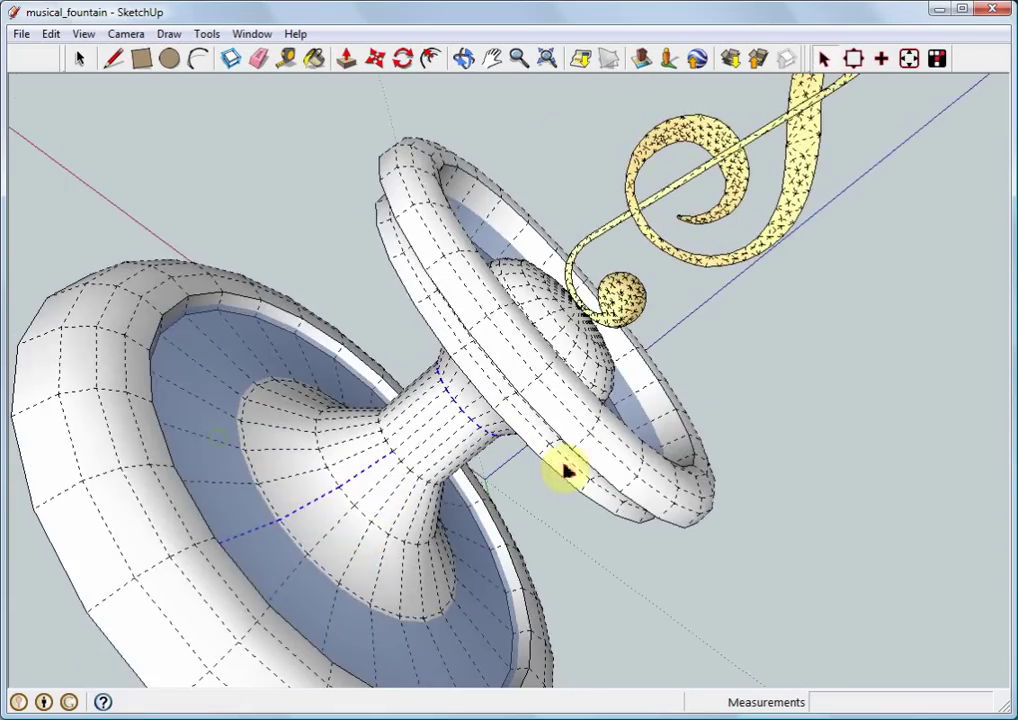
mouse_move(561, 470)
middle_down()
mouse_move(395, 487)
mouse_move(223, 438)
mouse_move(380, 312)
middle_up()
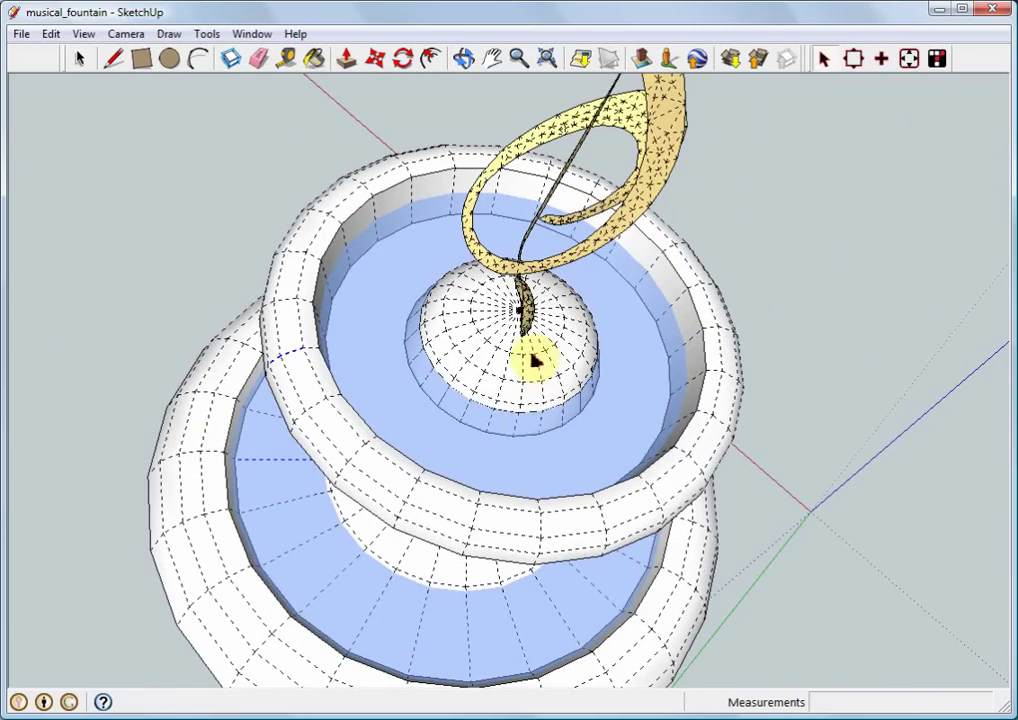
mouse_move(643, 413)
middle_down()
mouse_move(416, 398)
mouse_move(211, 289)
middle_up()
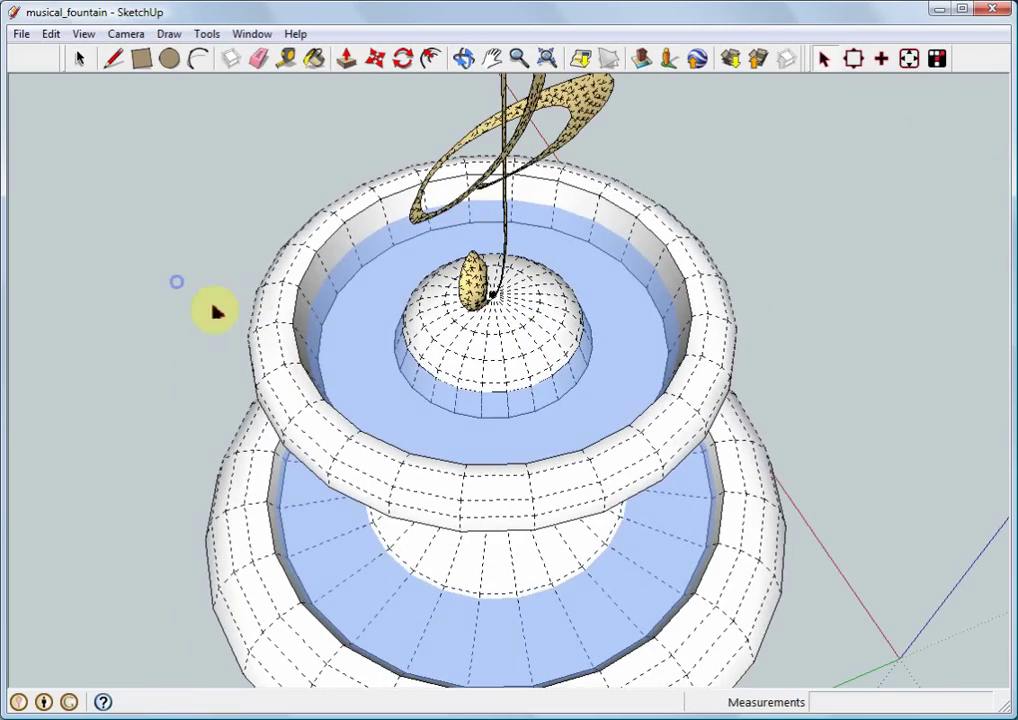
mouse_move(545, 436)
middle_down()
mouse_move(598, 457)
mouse_move(409, 273)
mouse_move(595, 332)
mouse_move(693, 386)
mouse_move(658, 375)
mouse_move(762, 352)
middle_up()
scroll(412, 285, down, 2)
scroll(412, 287, down, 3)
Select a hull-side triangle face and grow the face selection down the hull and over the bow.
mouse_move(773, 435)
middle_down()
mouse_move(780, 470)
mouse_move(423, 220)
mouse_move(444, 432)
middle_up()
scroll(444, 432, up, 3)
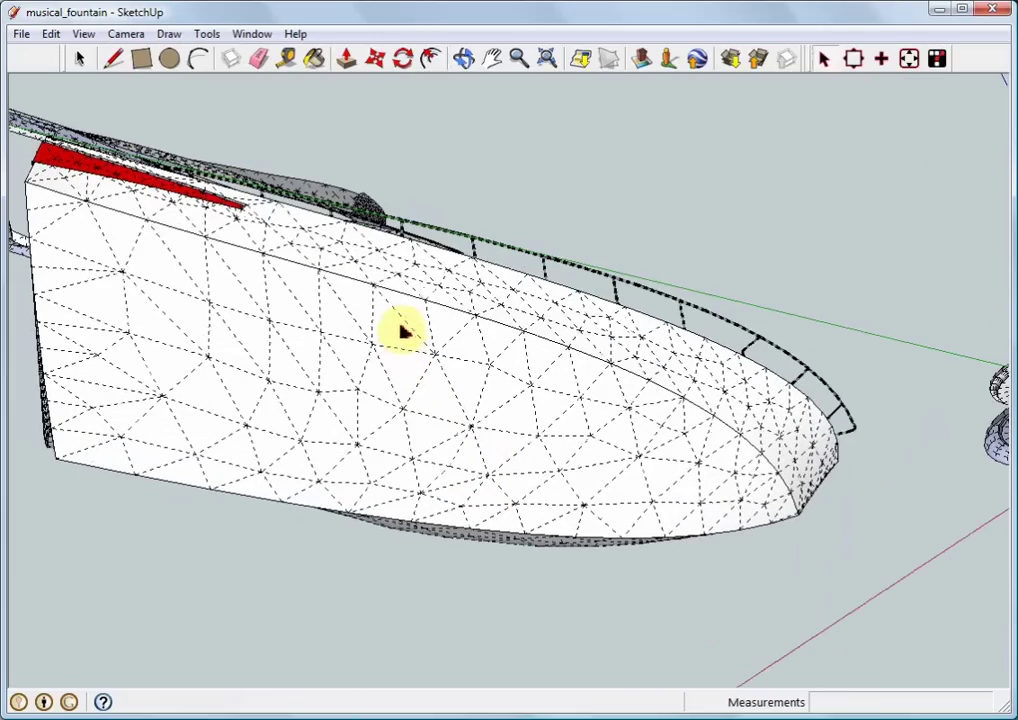
click(402, 322)
shift+click(391, 445)
shift+click(386, 490)
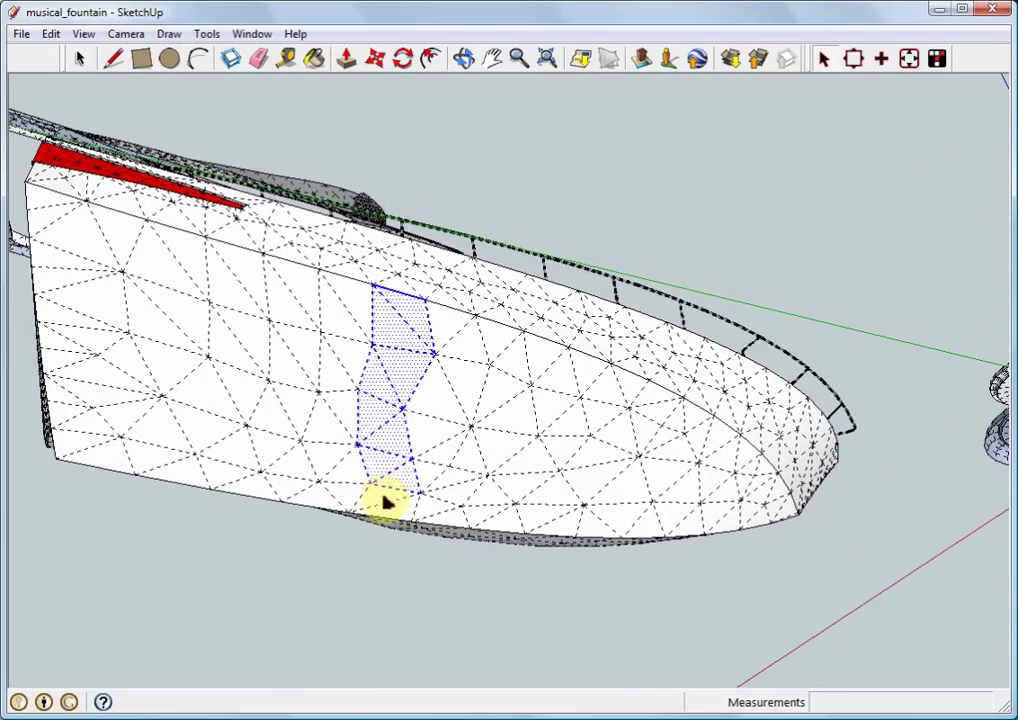
shift+click(386, 512)
shift+click(411, 429)
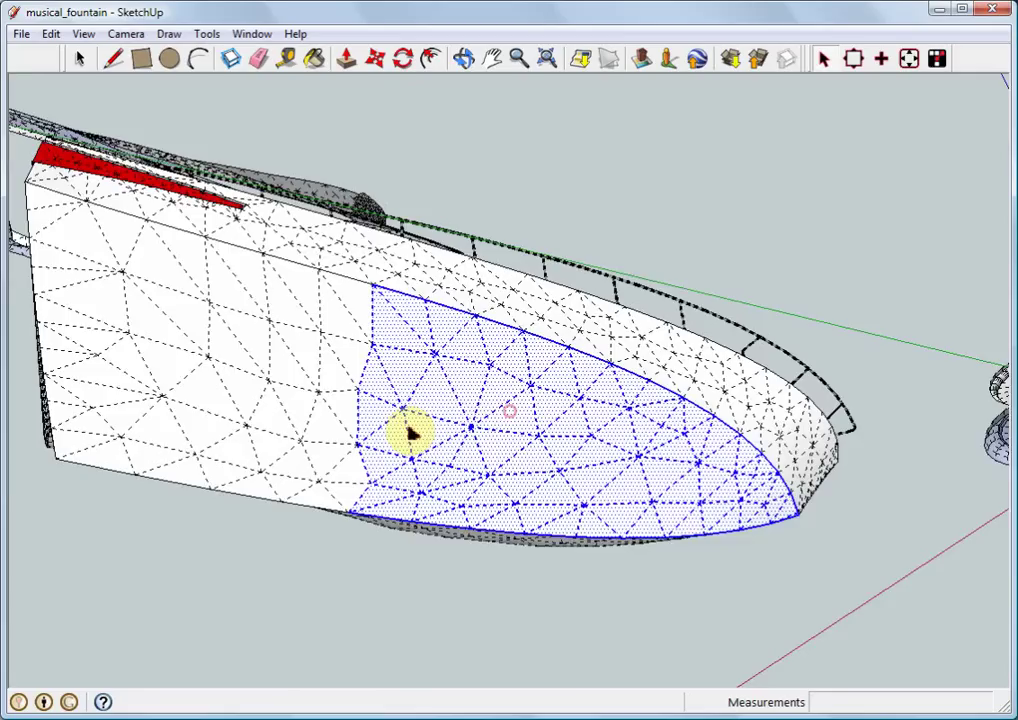
Deselect the patch's top boundary edge and its bottom boundary edge segments.
scroll(380, 410, up, 3)
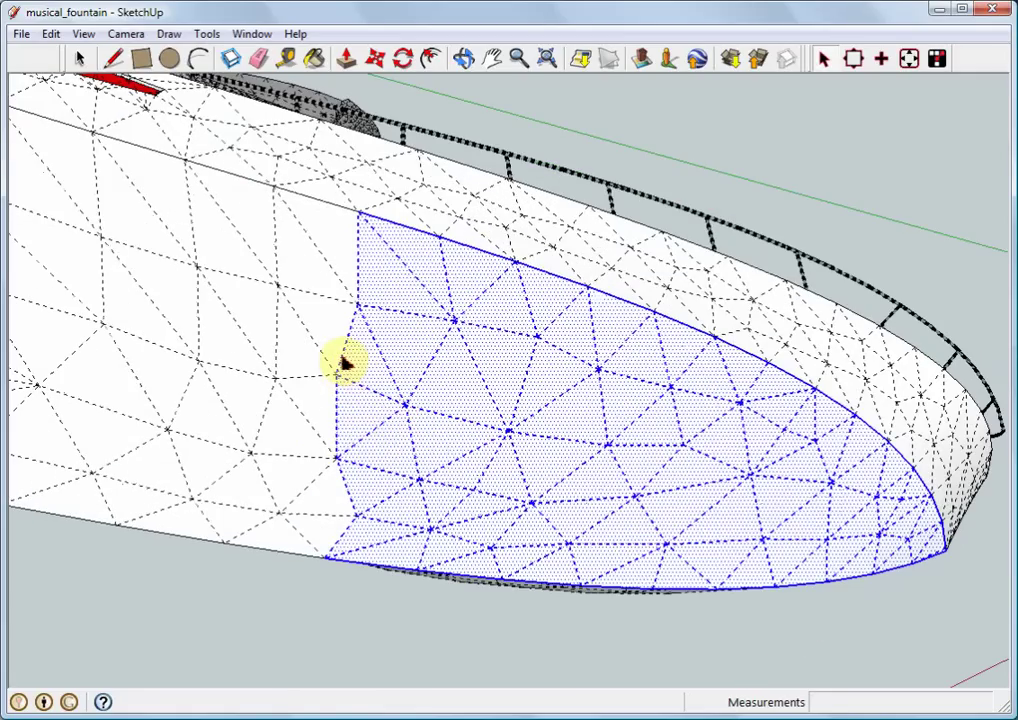
shift+click(425, 235)
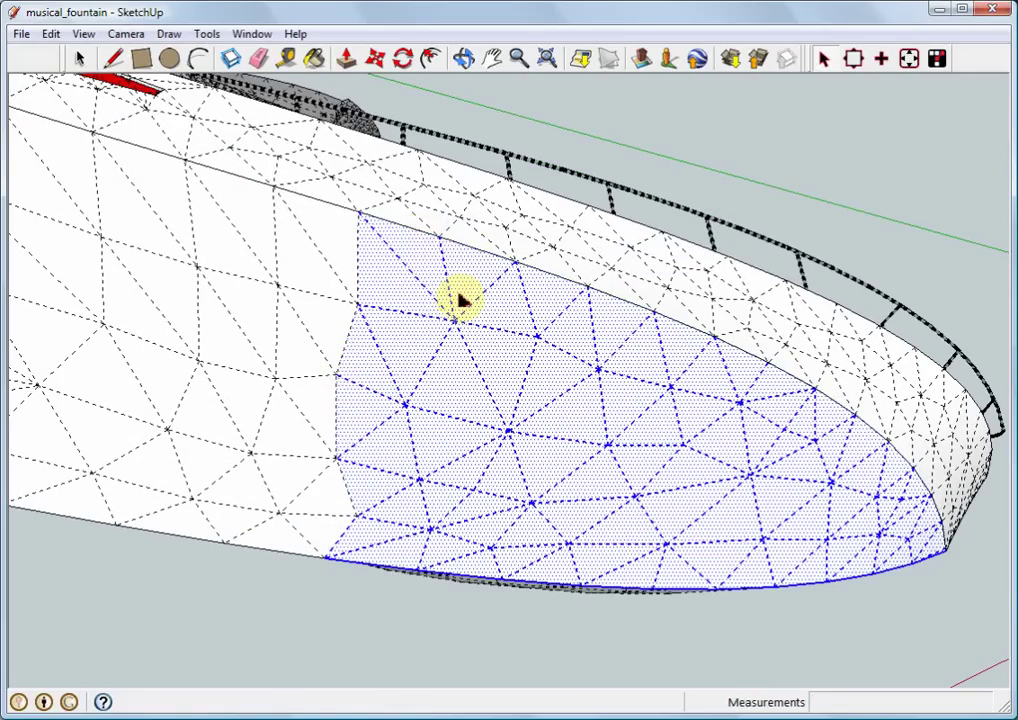
scroll(461, 298, down, 3)
middle_drag(493, 400, 427, 370)
scroll(433, 362, up, 3)
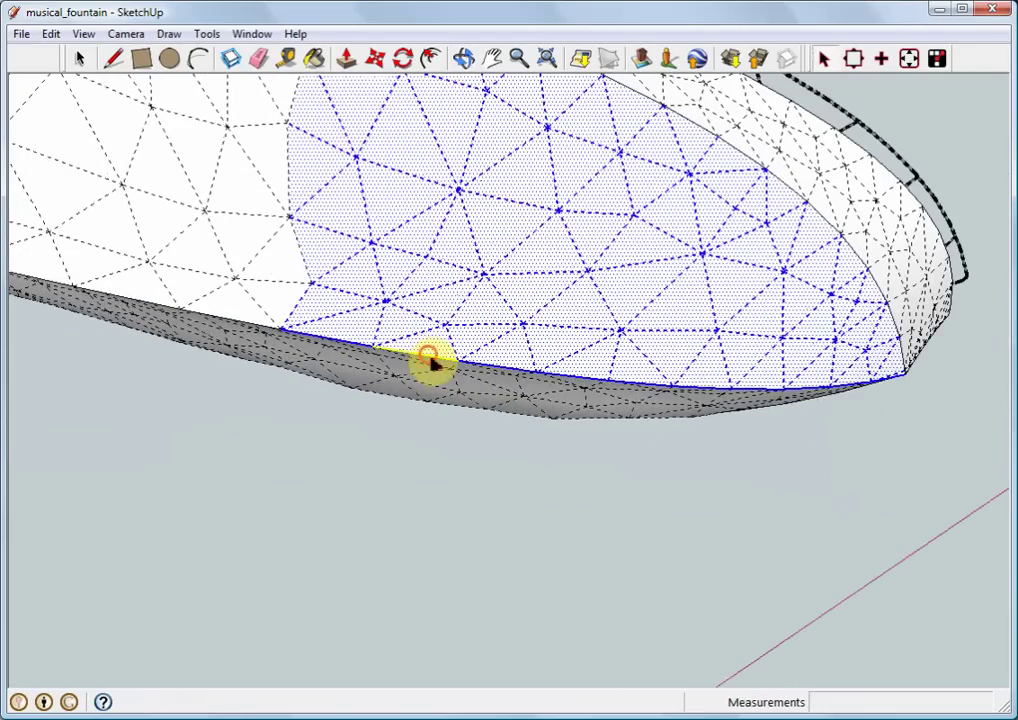
shift+click(433, 366)
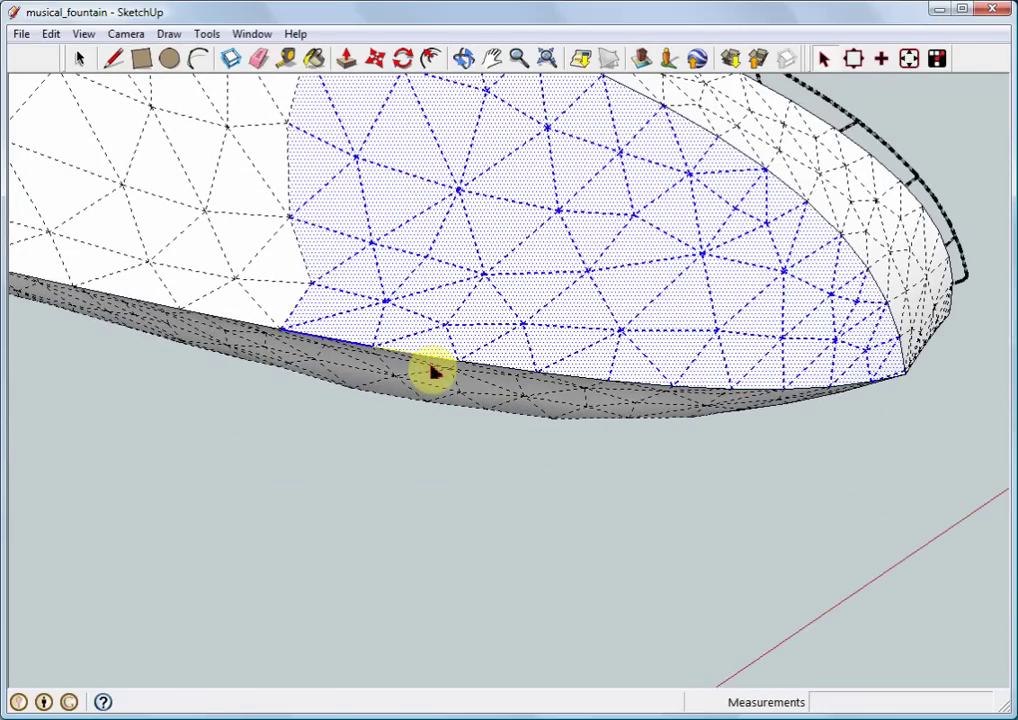
shift+click(332, 343)
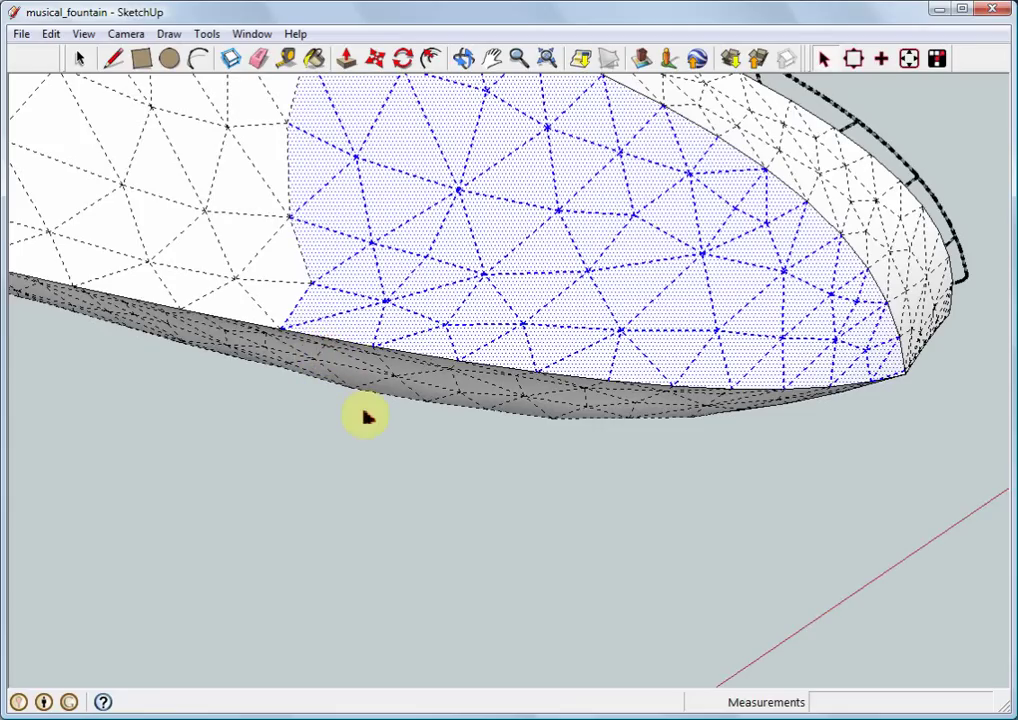